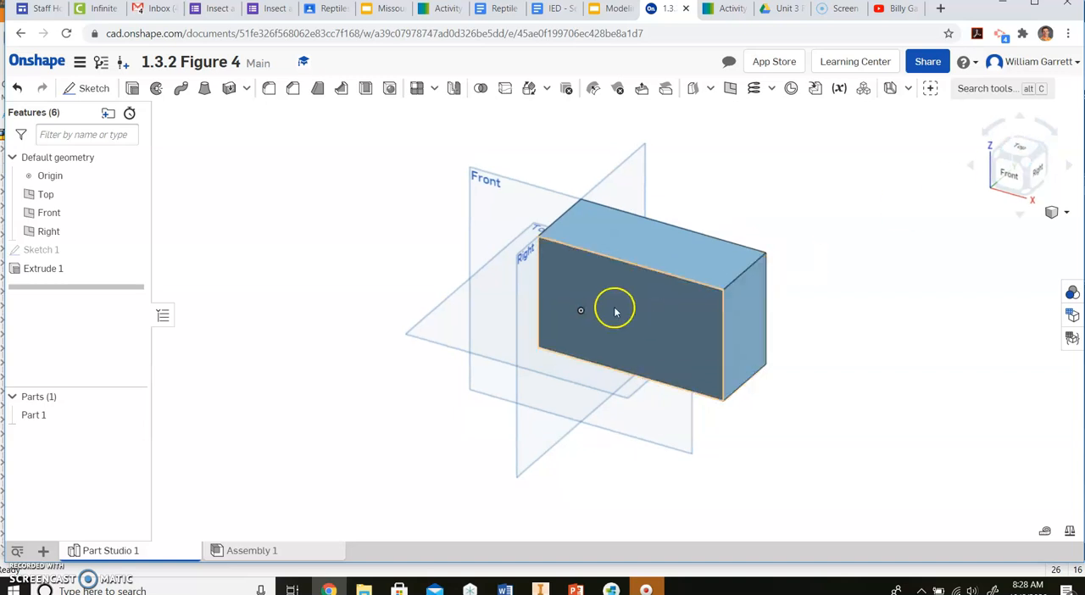
Step: Start a sketch on the block's top face and draw a line joining the midpoints of its two short edges
{"action": "left_click", "coordinate": [88, 88]}
{"action": "left_click", "coordinate": [701, 268]}
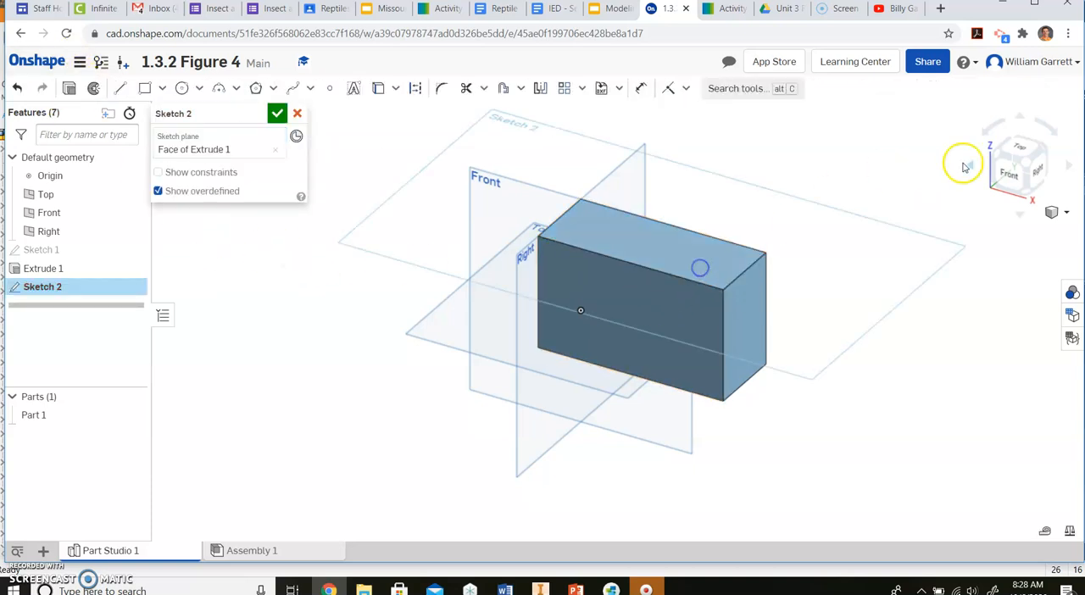
{"action": "left_click", "coordinate": [1020, 146]}
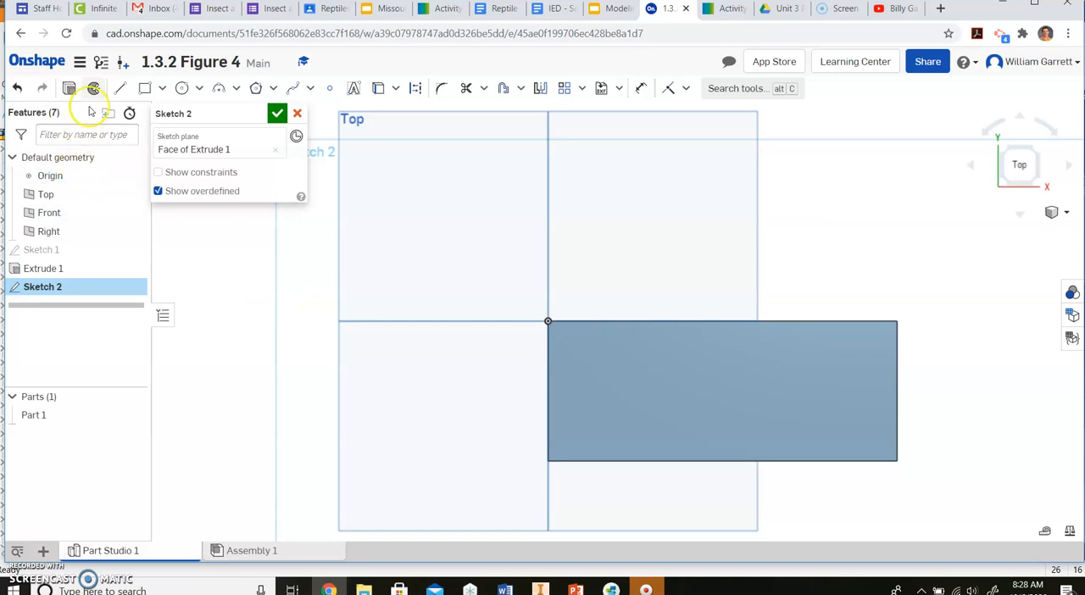
{"action": "left_click", "coordinate": [719, 11]}
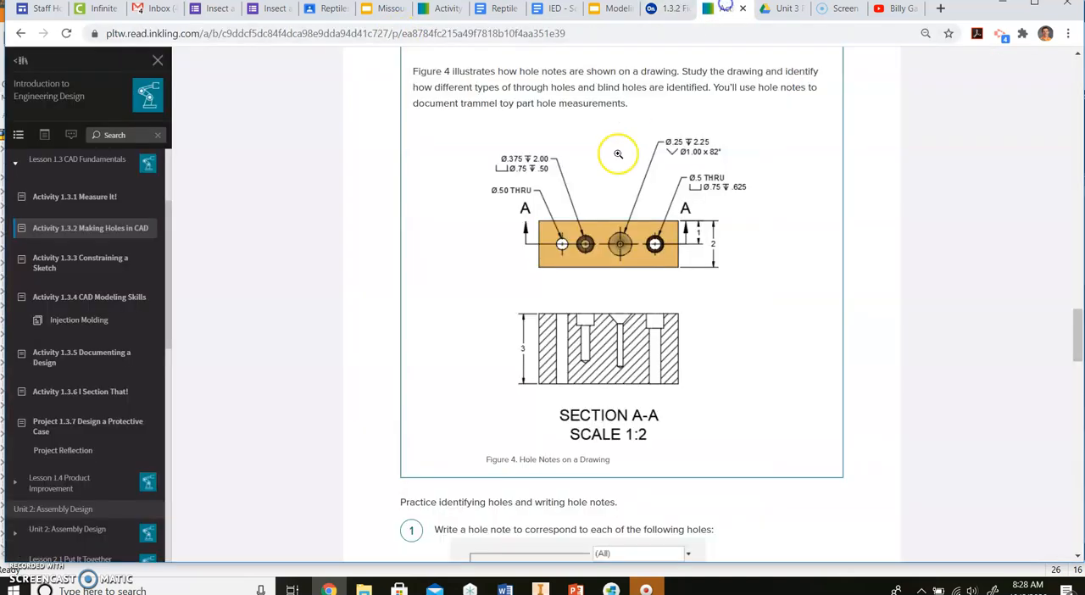
{"action": "left_click", "coordinate": [674, 10]}
{"action": "left_click", "coordinate": [120, 92]}
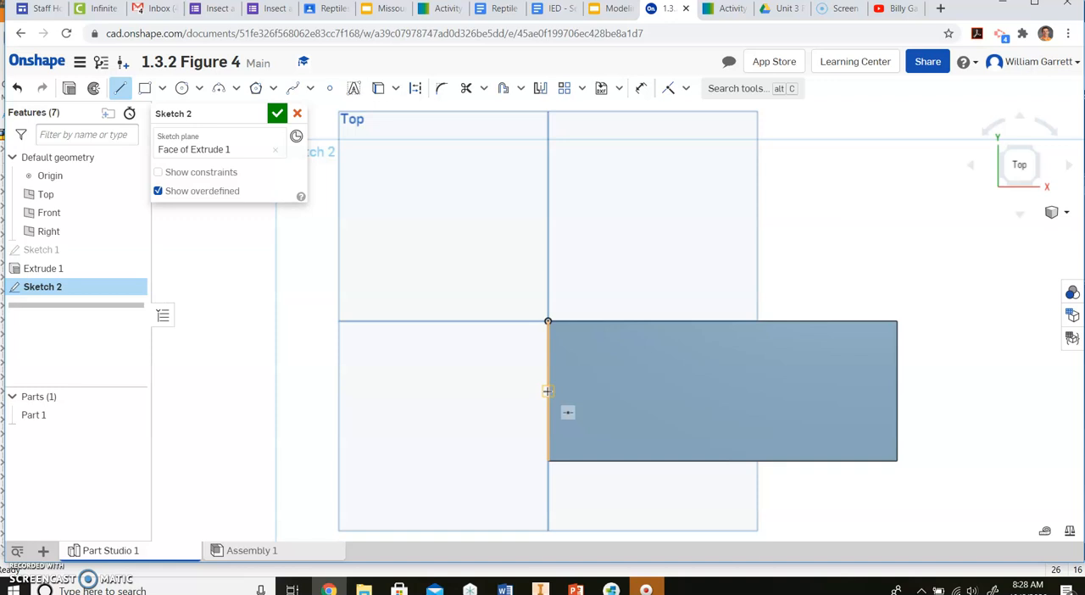
{"action": "mouse_move", "coordinate": [547, 392]}
{"action": "left_mouse_down"}
{"action": "mouse_move", "coordinate": [877, 383]}
{"action": "mouse_move", "coordinate": [882, 398]}
{"action": "mouse_move", "coordinate": [898, 392]}
{"action": "mouse_move", "coordinate": [898, 421]}
{"action": "mouse_move", "coordinate": [930, 336]}
{"action": "mouse_move", "coordinate": [932, 354]}
{"action": "mouse_move", "coordinate": [963, 357]}
{"action": "mouse_move", "coordinate": [1047, 315]}
{"action": "mouse_move", "coordinate": [963, 354]}
{"action": "left_mouse_up"}
{"action": "key", "text": "Escape"}
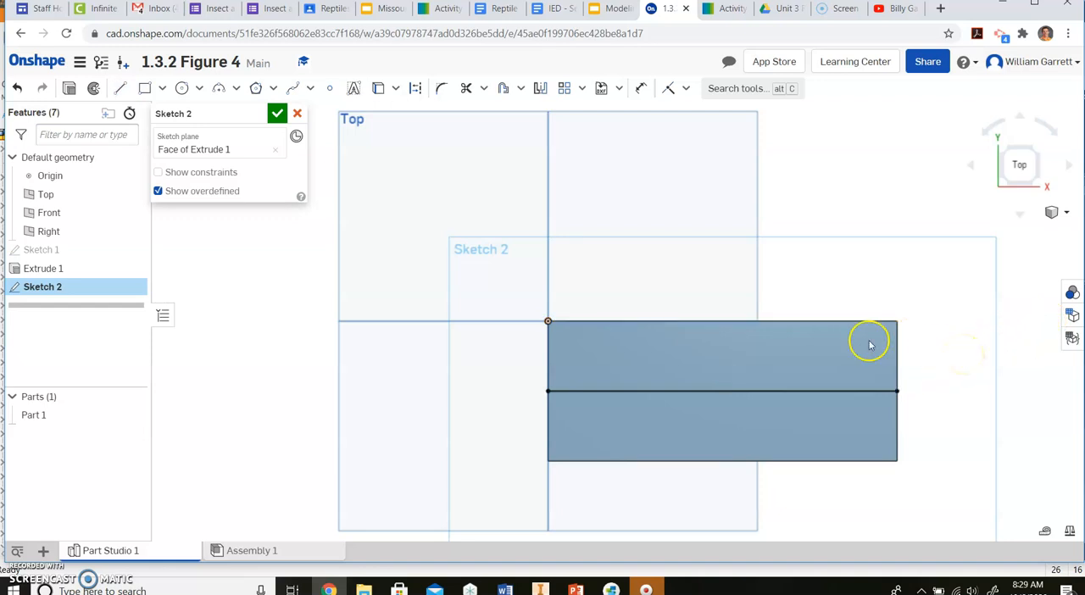
Step: Place four sketch points along the top face's centre line, following the hole layout in Figure 4, and finish the sketch
{"action": "left_click", "coordinate": [327, 88]}
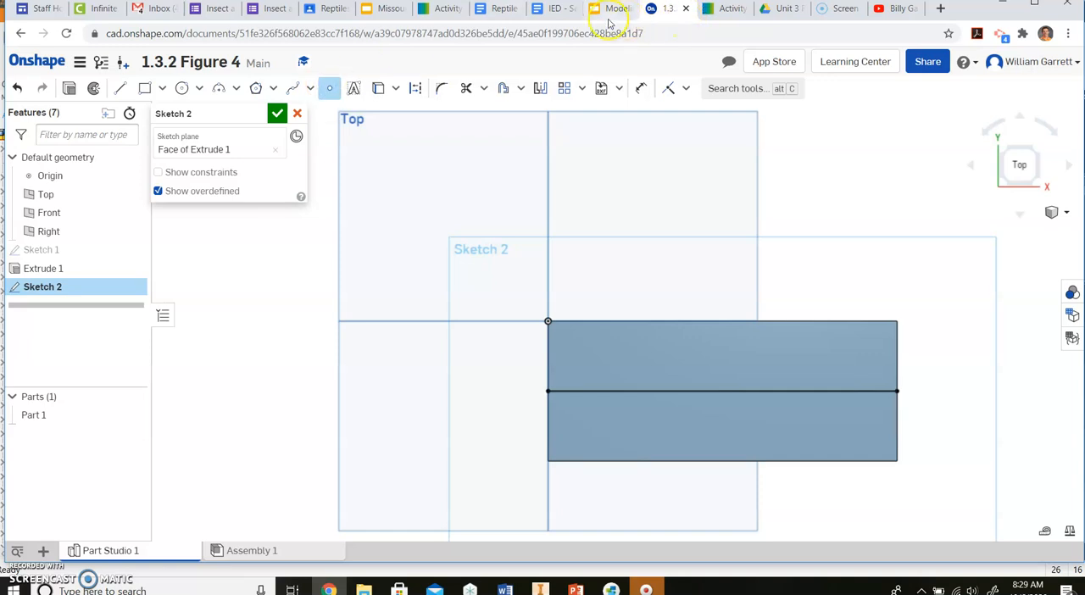
{"action": "left_click", "coordinate": [723, 9]}
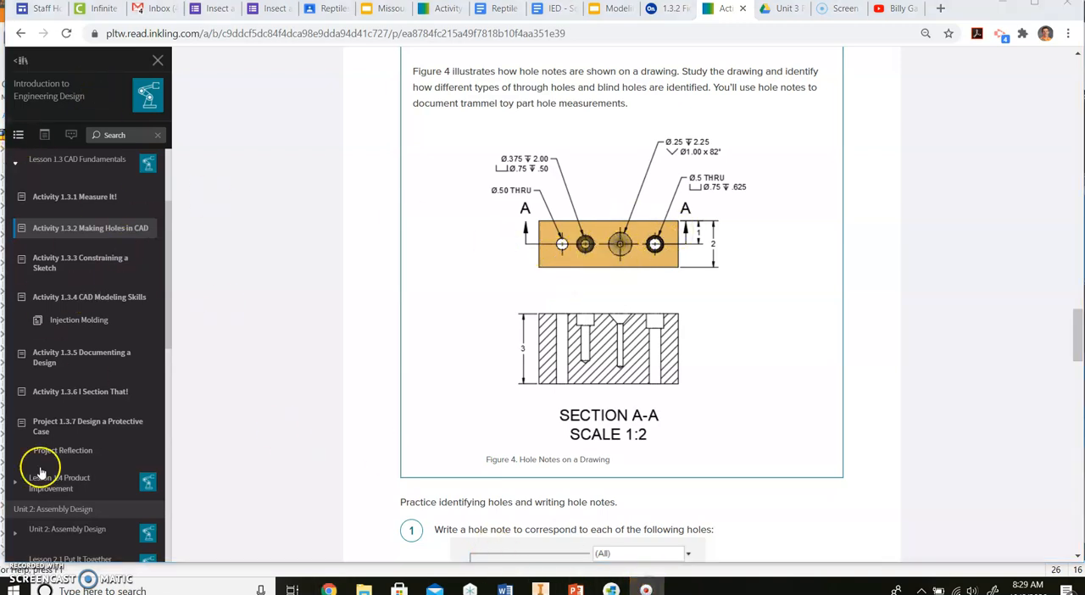
{"action": "left_click", "coordinate": [665, 10]}
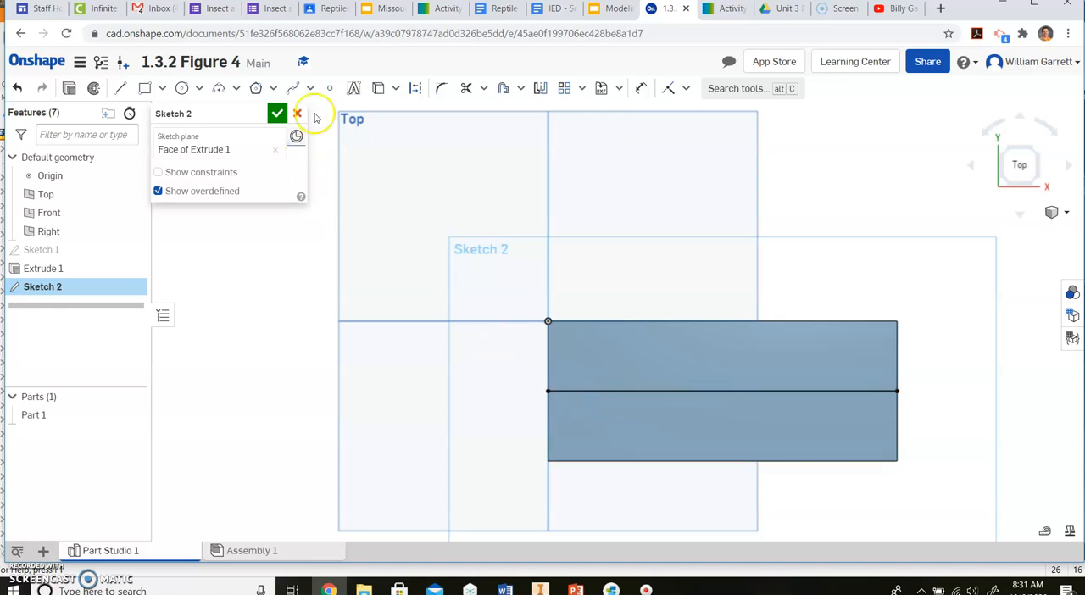
{"action": "left_click", "coordinate": [332, 88]}
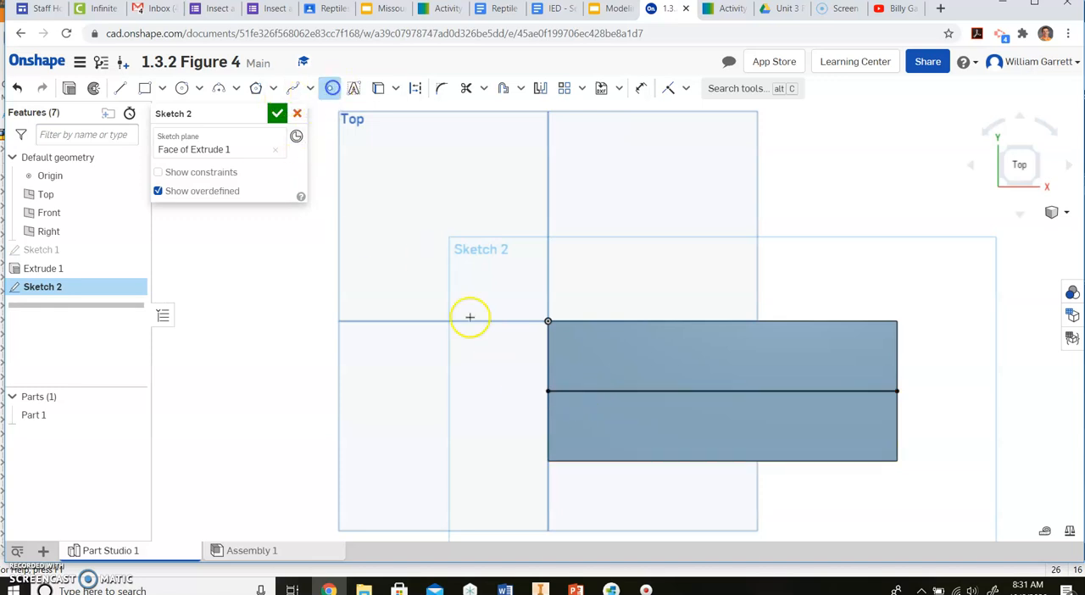
{"action": "left_click", "coordinate": [611, 391]}
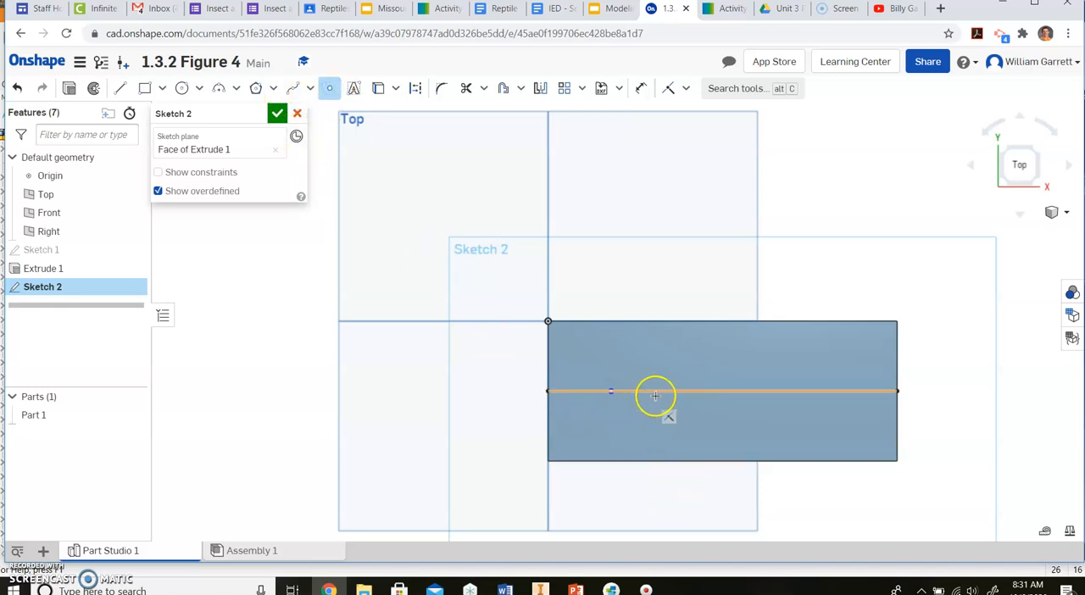
{"action": "left_click", "coordinate": [753, 392]}
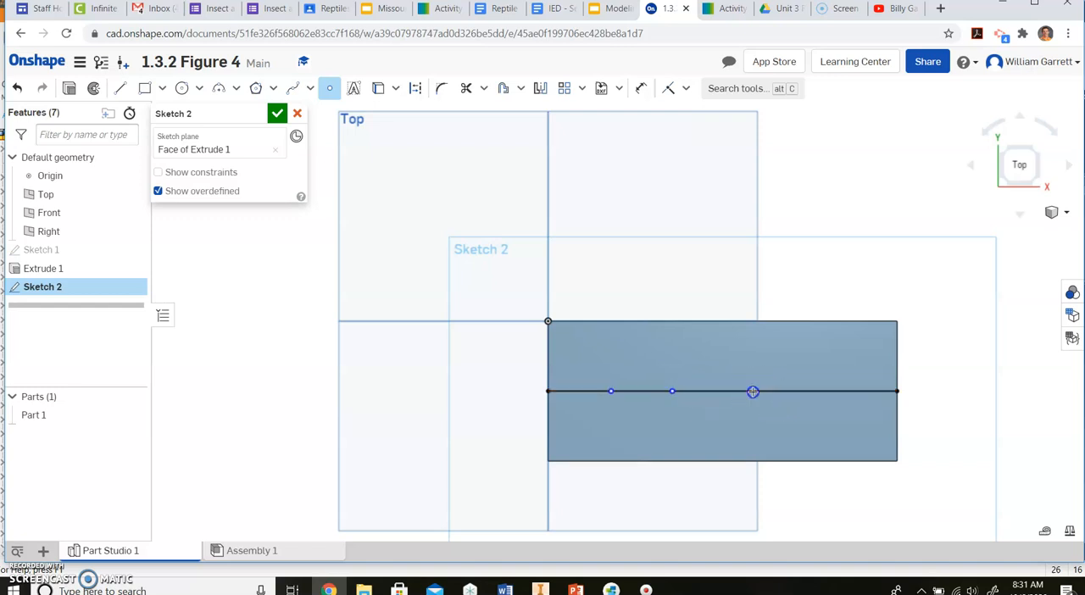
{"action": "left_click", "coordinate": [821, 391]}
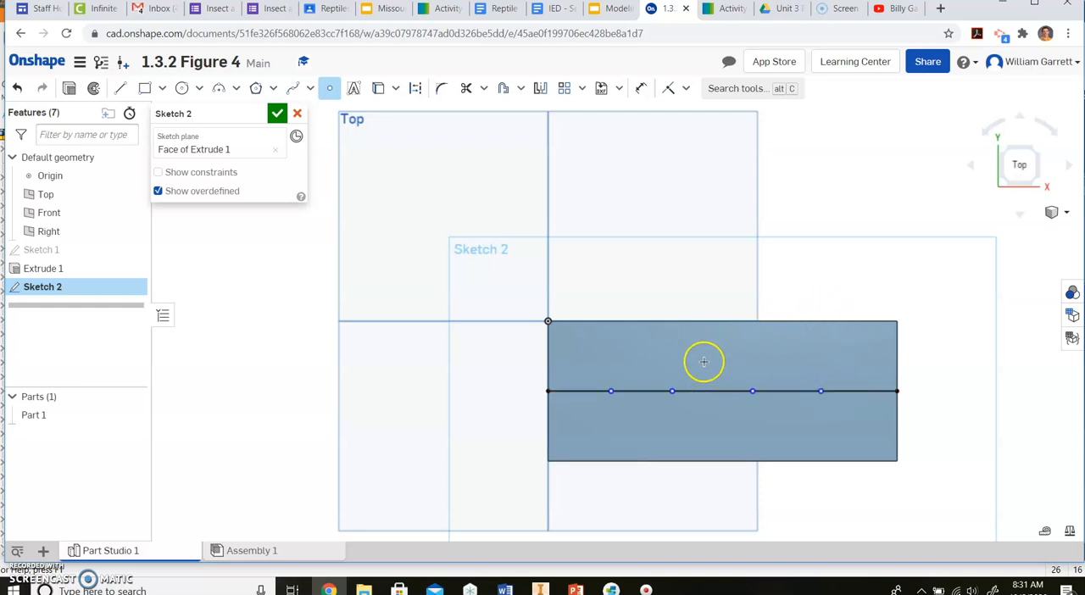
{"action": "left_click", "coordinate": [277, 114]}
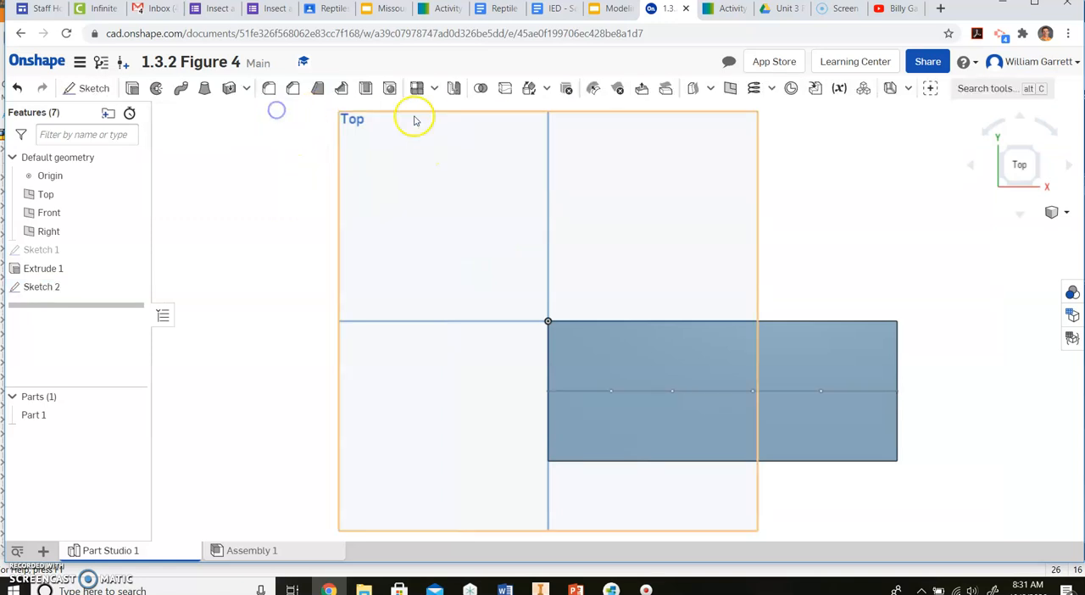
Step: Create a simple through hole with a 0.50 in diameter at the first sketch point on the block's top face
{"action": "left_click", "coordinate": [1034, 183]}
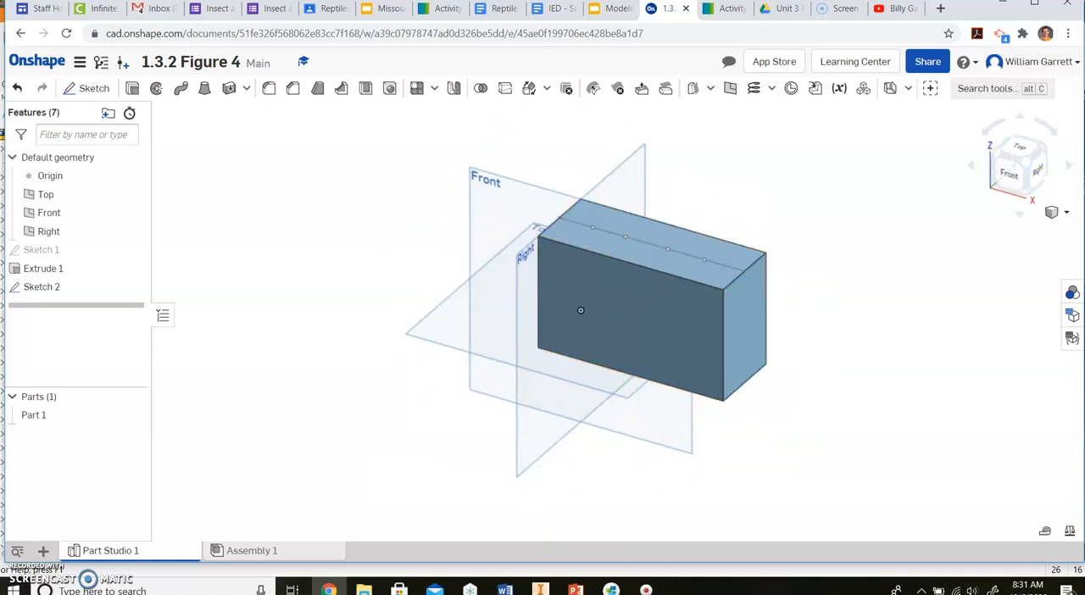
{"action": "left_click", "coordinate": [733, 11]}
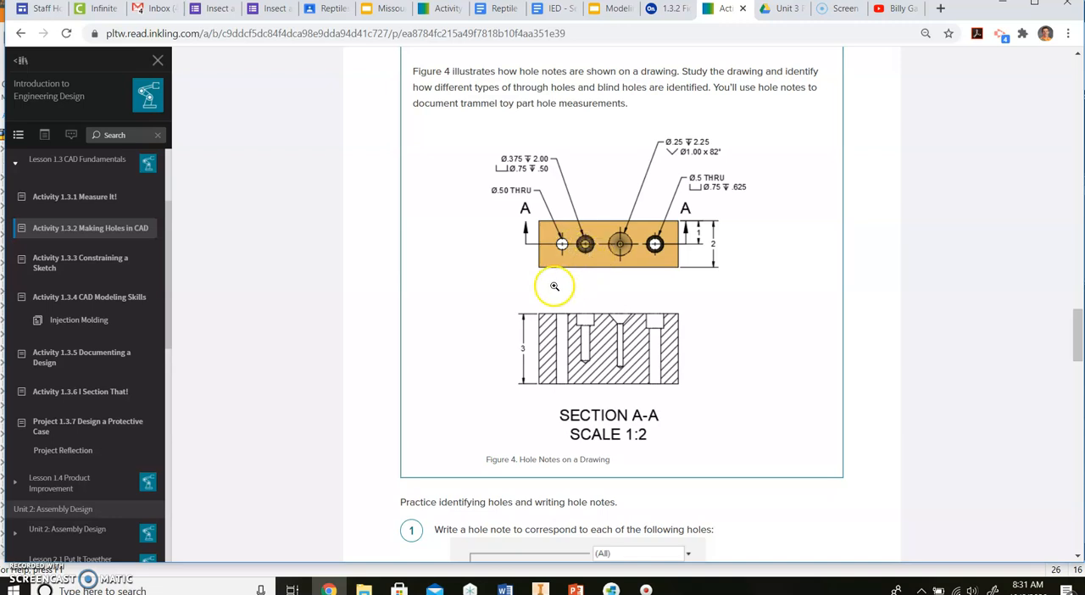
{"action": "left_click", "coordinate": [672, 8]}
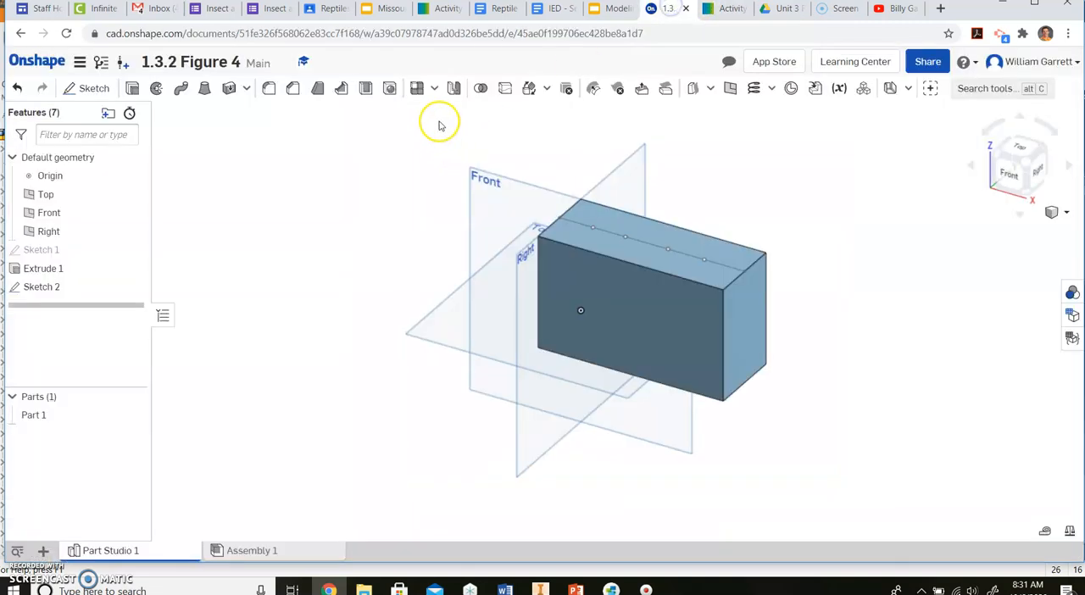
{"action": "left_click", "coordinate": [389, 88]}
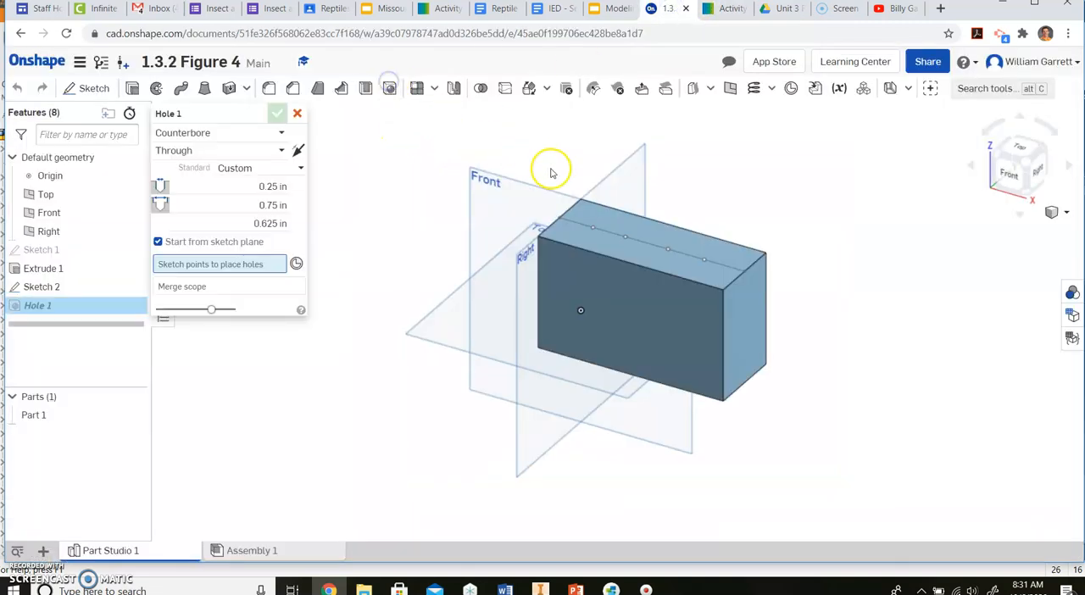
{"action": "left_click", "coordinate": [591, 230]}
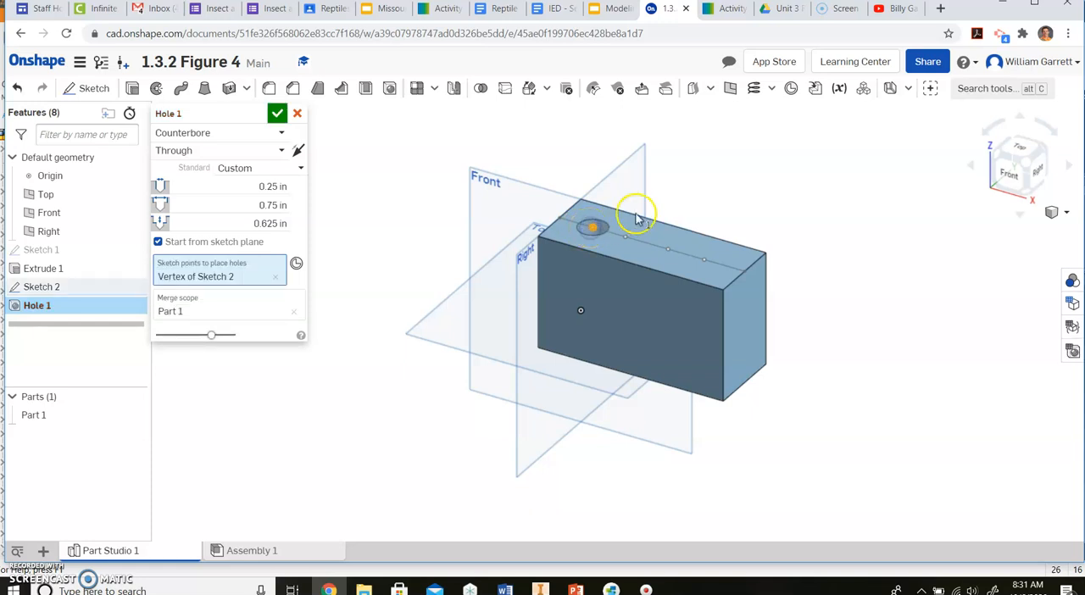
{"action": "left_click", "coordinate": [280, 133]}
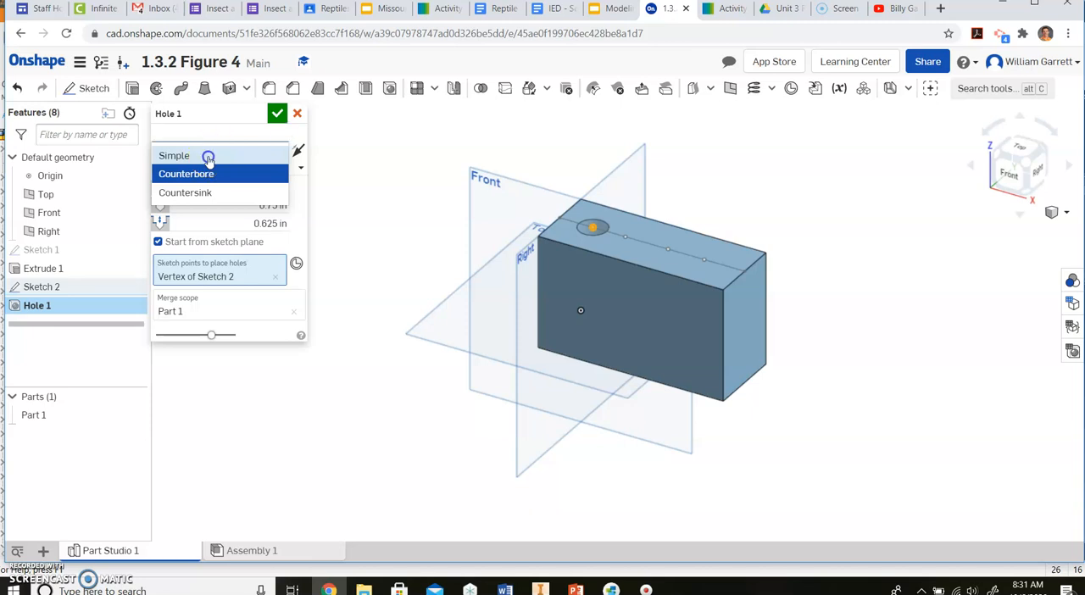
{"action": "left_click", "coordinate": [208, 157]}
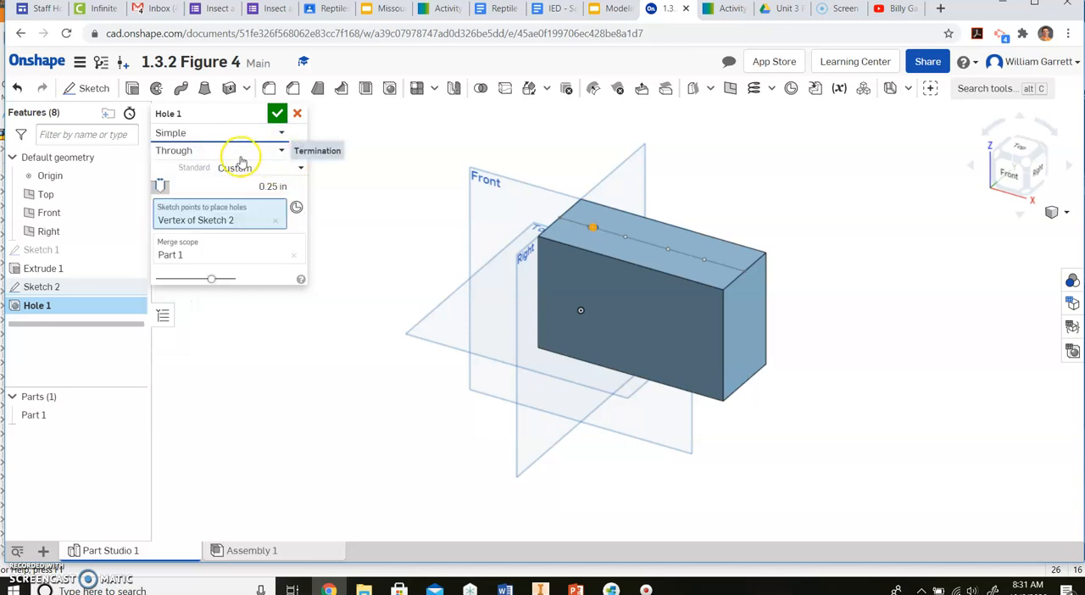
{"action": "left_click", "coordinate": [265, 186]}
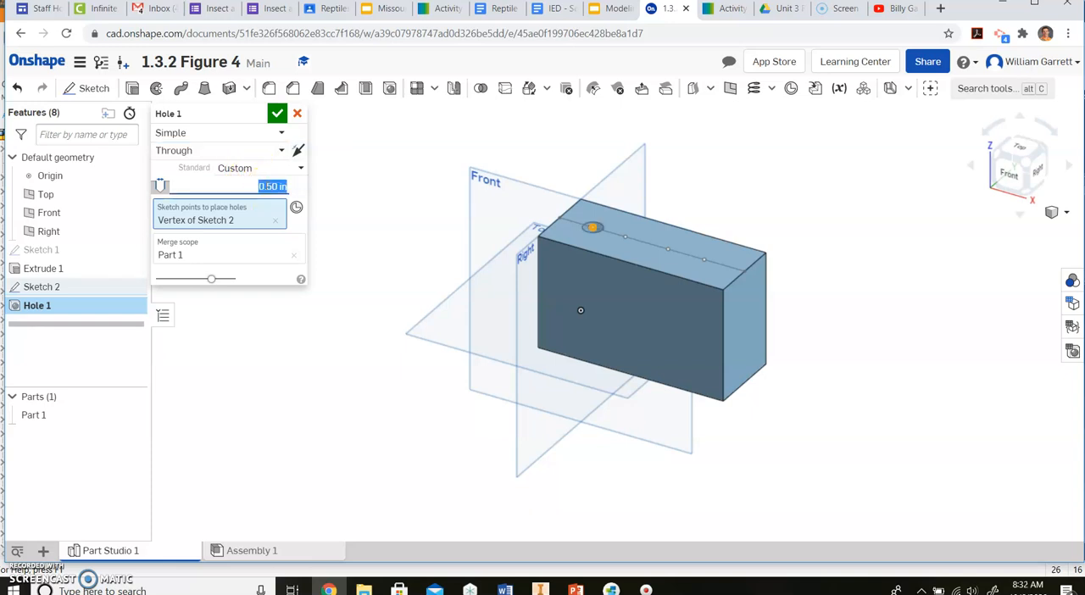
{"action": "left_click", "coordinate": [278, 115]}
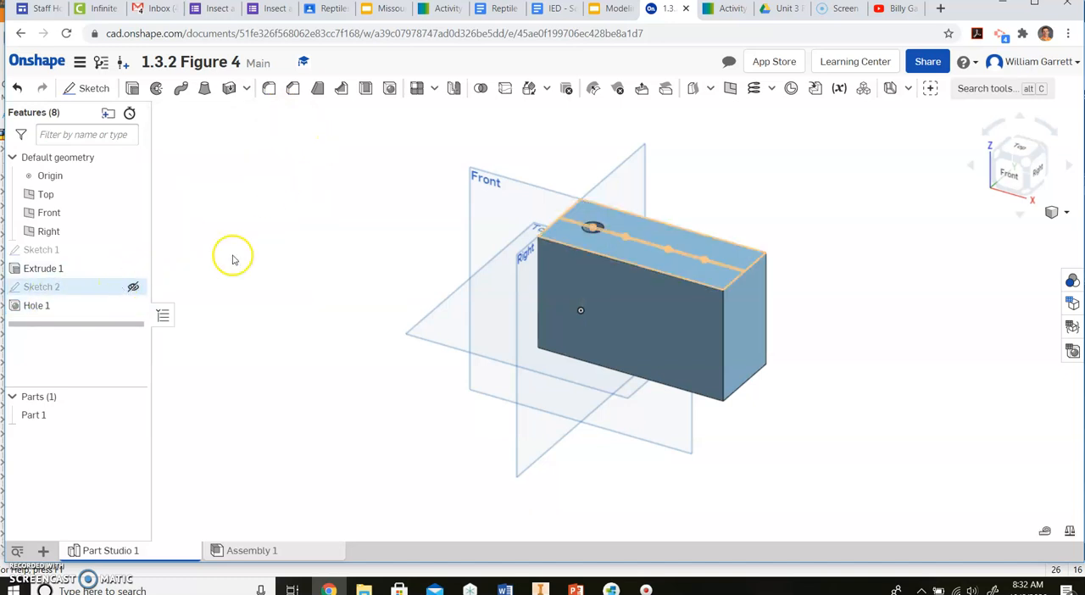
Step: Show Sketch 2 and start a blind counterbore hole at its second point
{"action": "left_click", "coordinate": [134, 287]}
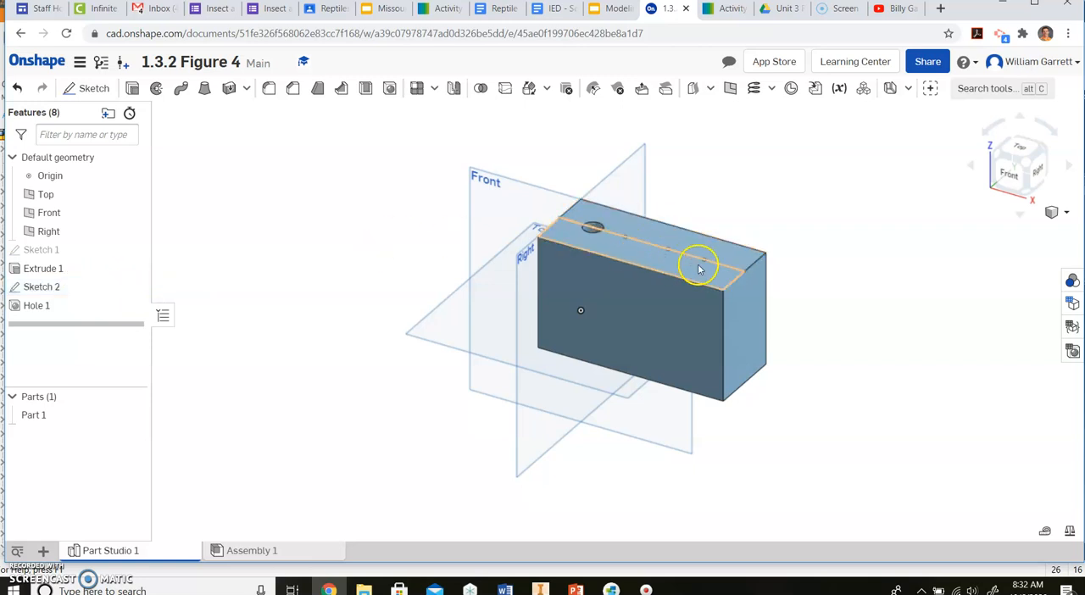
{"action": "left_click", "coordinate": [725, 8]}
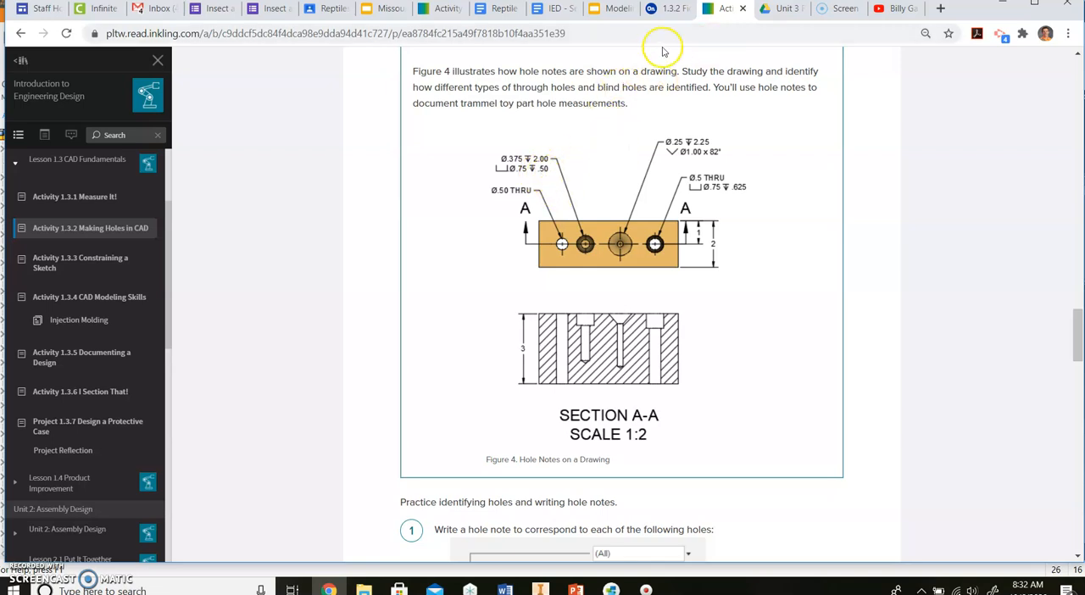
{"action": "left_click", "coordinate": [669, 12]}
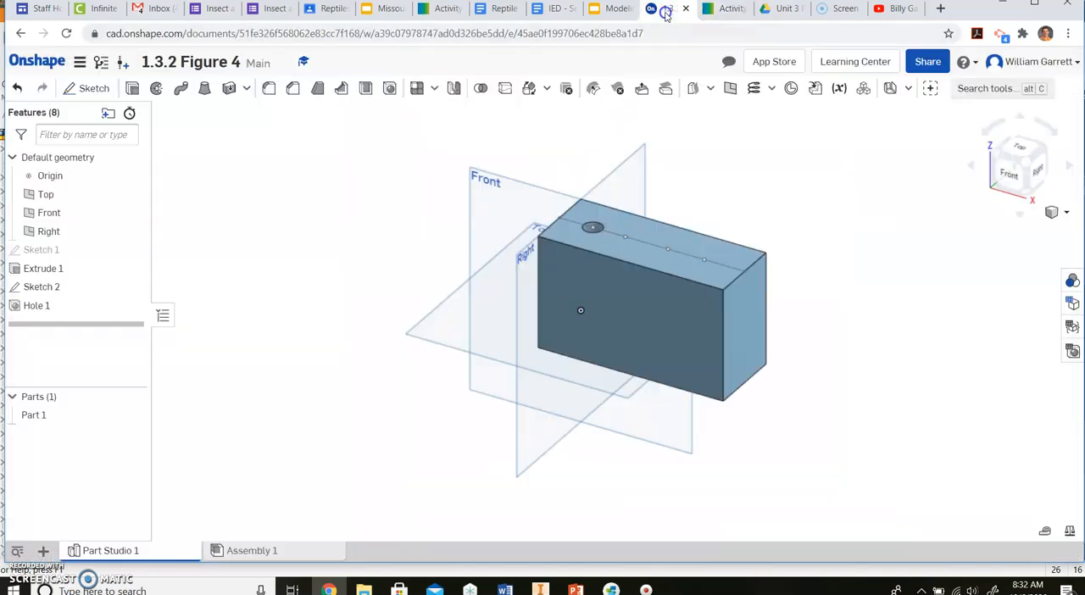
{"action": "left_click", "coordinate": [388, 93]}
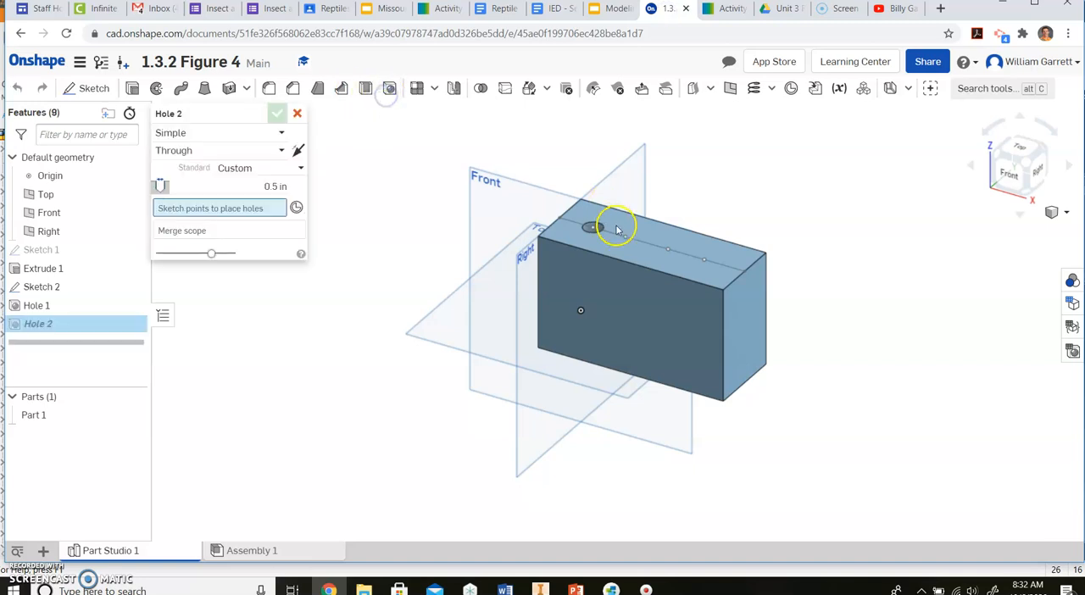
{"action": "left_click", "coordinate": [624, 235]}
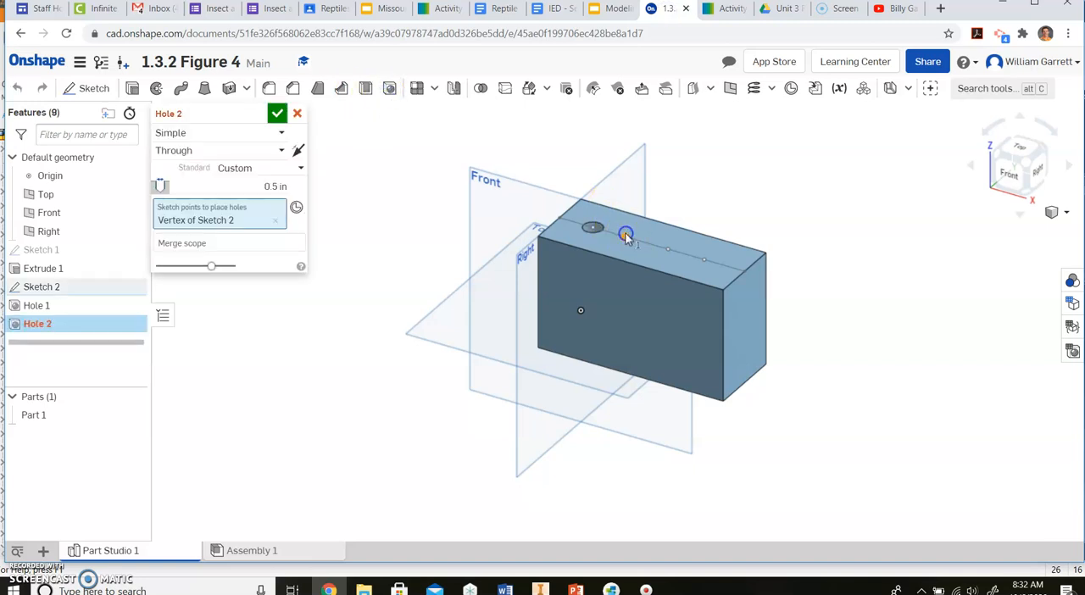
{"action": "left_click", "coordinate": [252, 135]}
{"action": "left_click", "coordinate": [251, 174]}
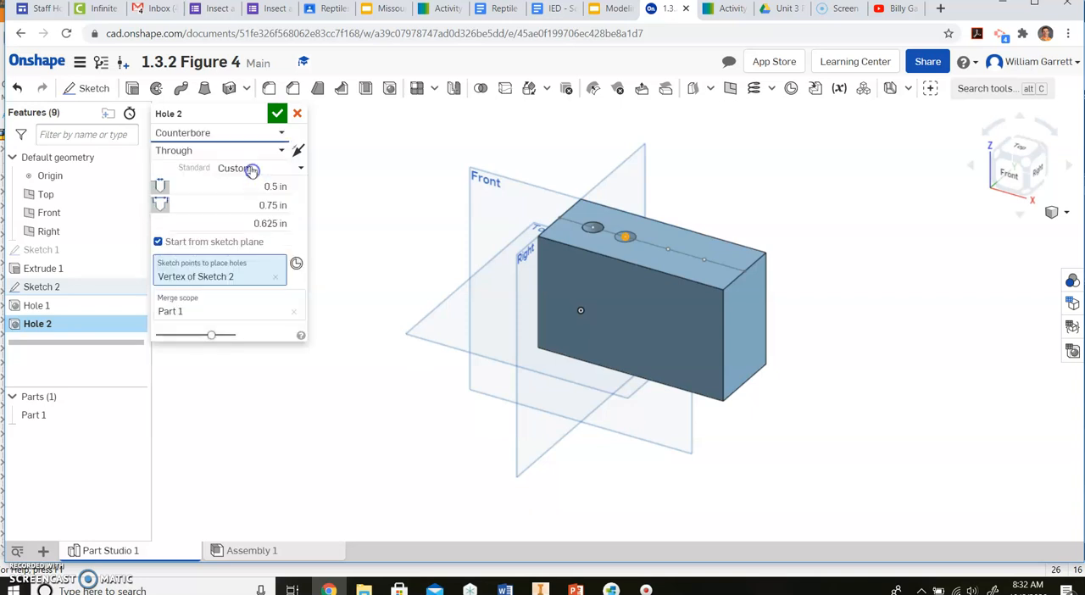
{"action": "left_click", "coordinate": [259, 151]}
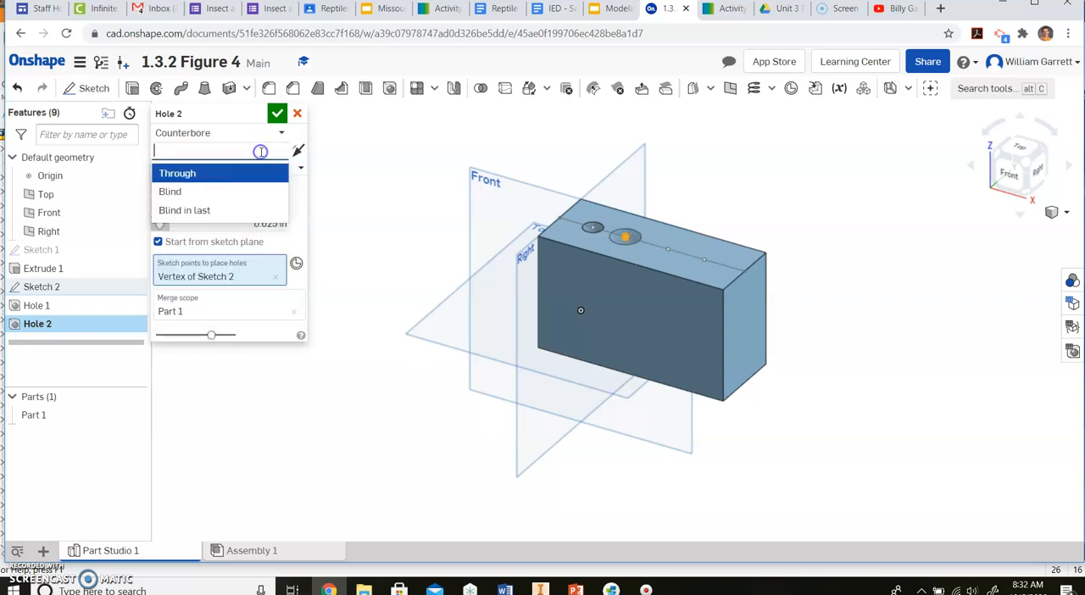
{"action": "left_click", "coordinate": [238, 190]}
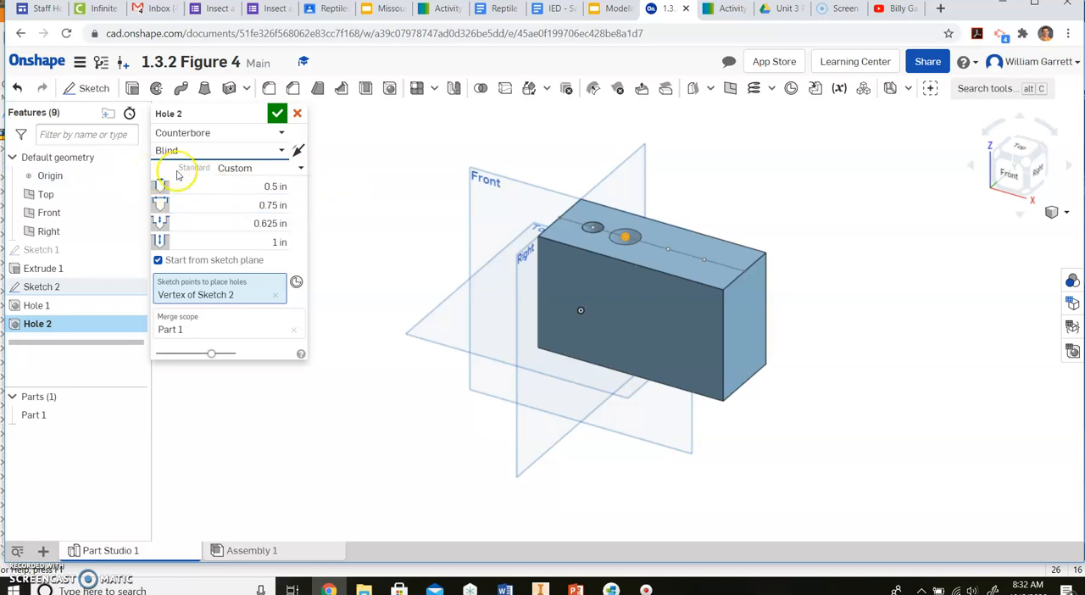
Step: Give the counterbore hole a 0.375 in diameter, 0.75 in counterbore diameter, 0.5 in counterbore depth and 2 in hole depth, then accept it
{"action": "left_click", "coordinate": [225, 182]}
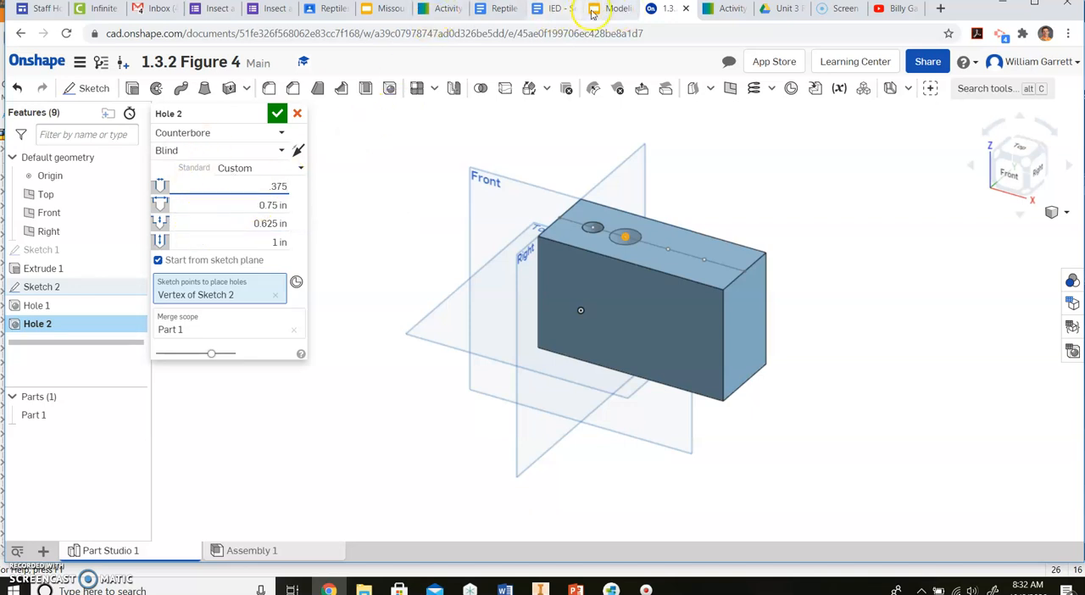
{"action": "left_click", "coordinate": [731, 10]}
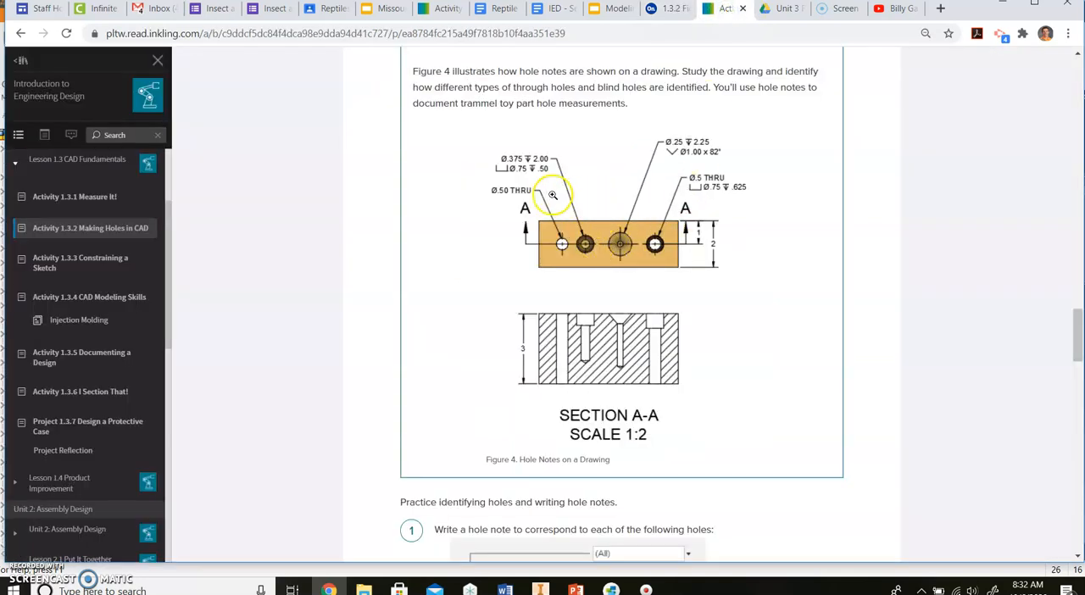
{"action": "left_click", "coordinate": [669, 9]}
{"action": "left_click", "coordinate": [266, 205]}
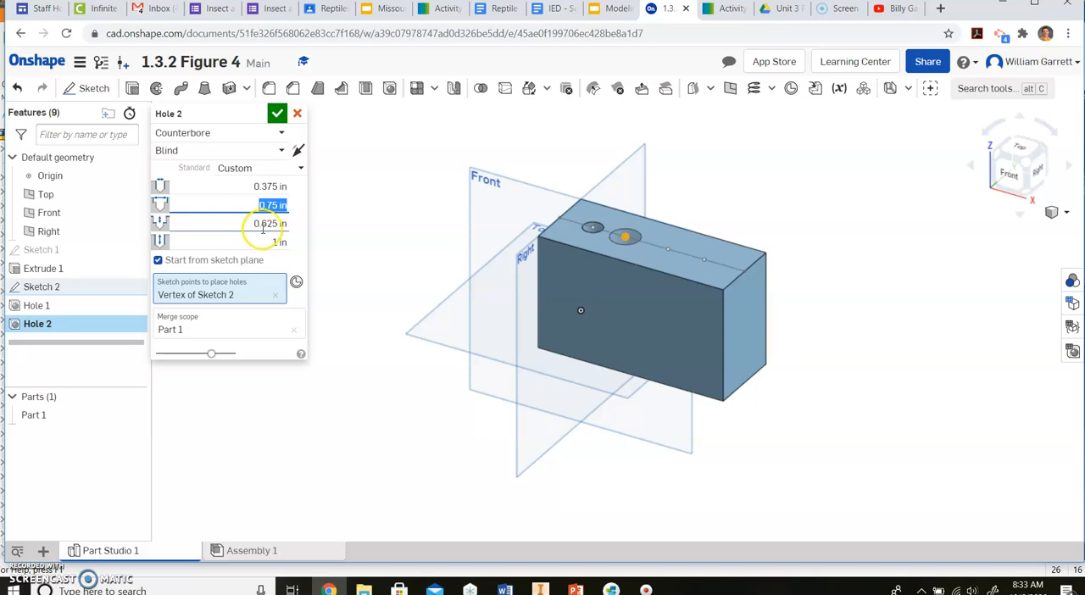
{"action": "left_click", "coordinate": [256, 224]}
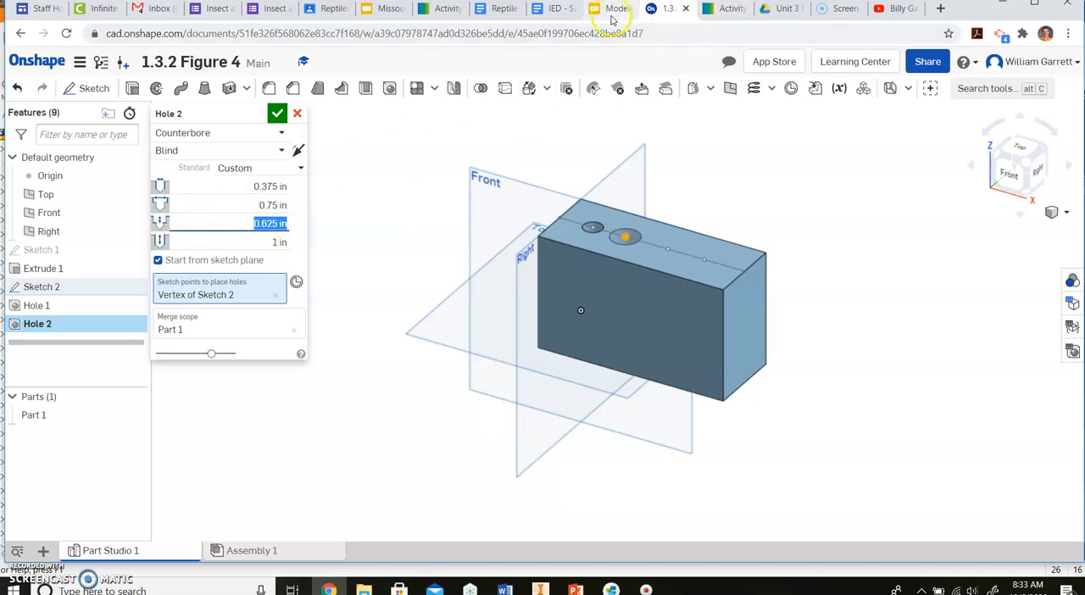
{"action": "left_click", "coordinate": [727, 8]}
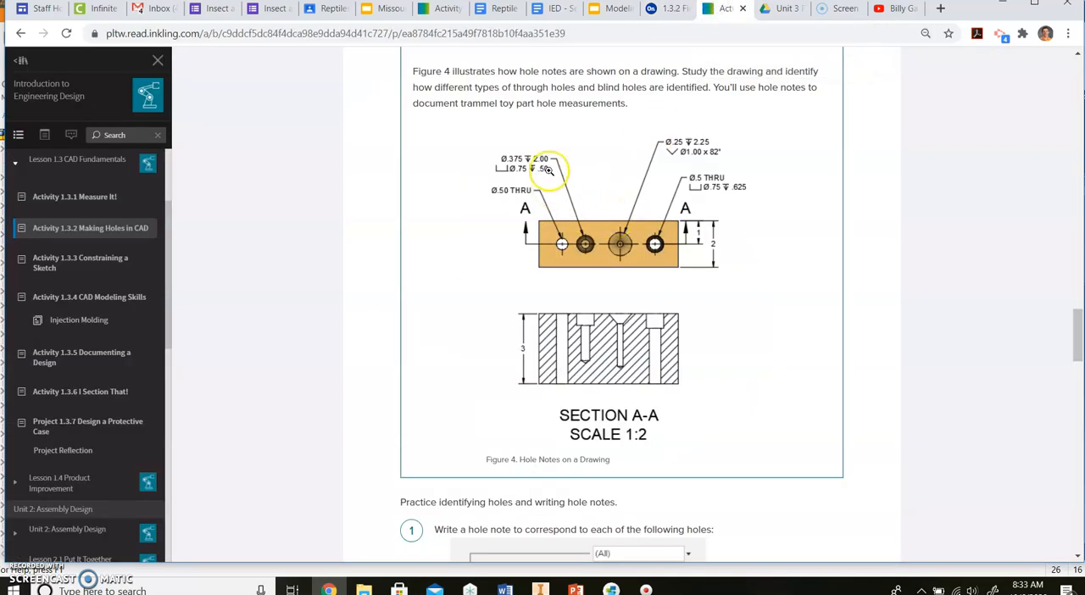
{"action": "left_click", "coordinate": [665, 9]}
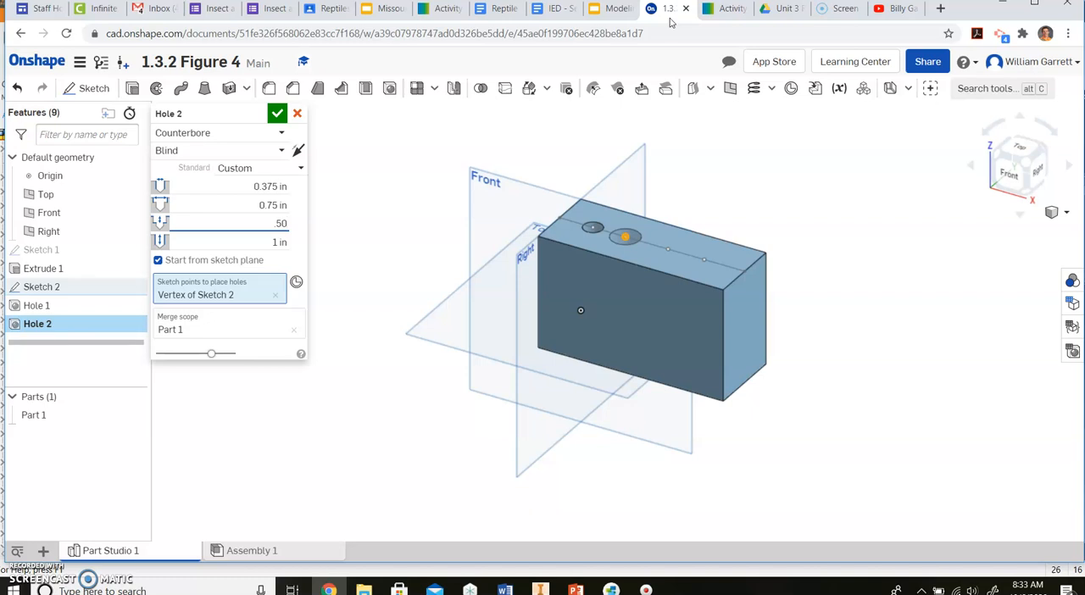
{"action": "left_click", "coordinate": [256, 239]}
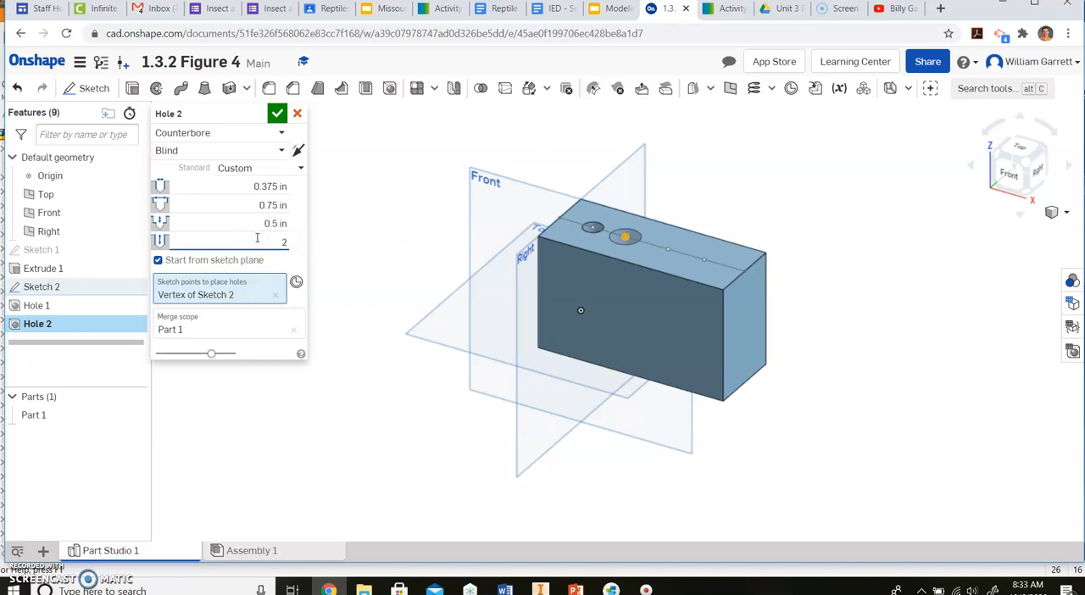
{"action": "left_click", "coordinate": [278, 117]}
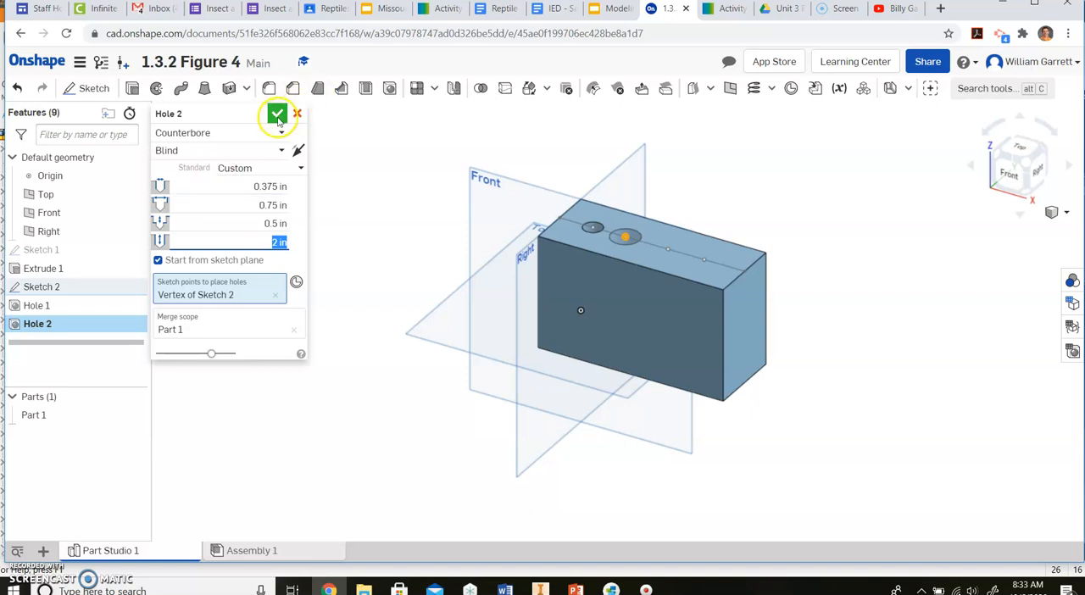
{"action": "left_click", "coordinate": [278, 117]}
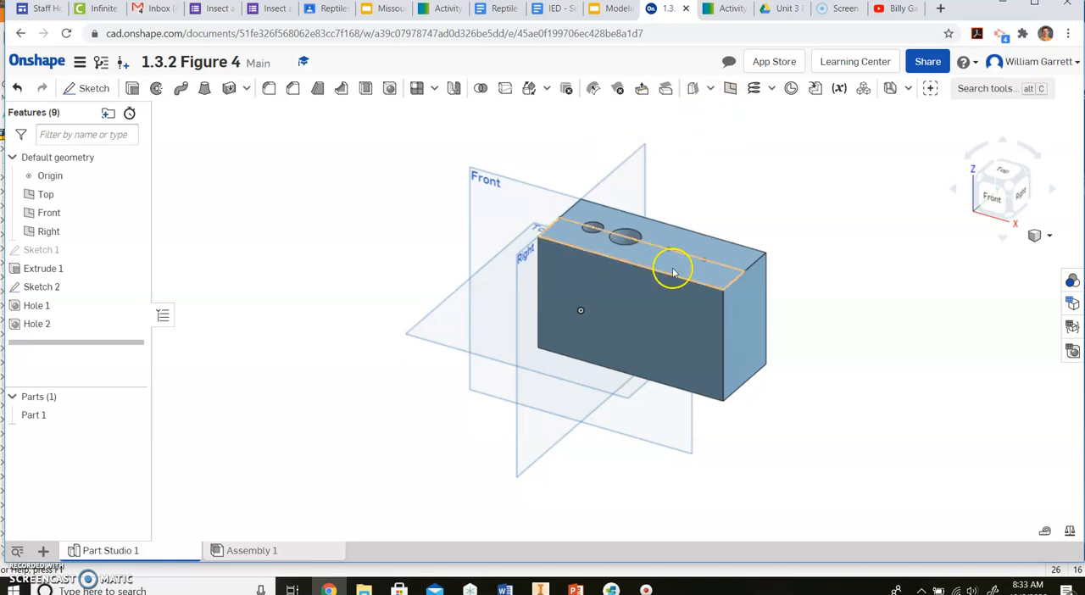
Step: Start a third hole at the third sketch point and make it a blind countersink, following the Figure 4 hole note
{"action": "left_click", "coordinate": [389, 89]}
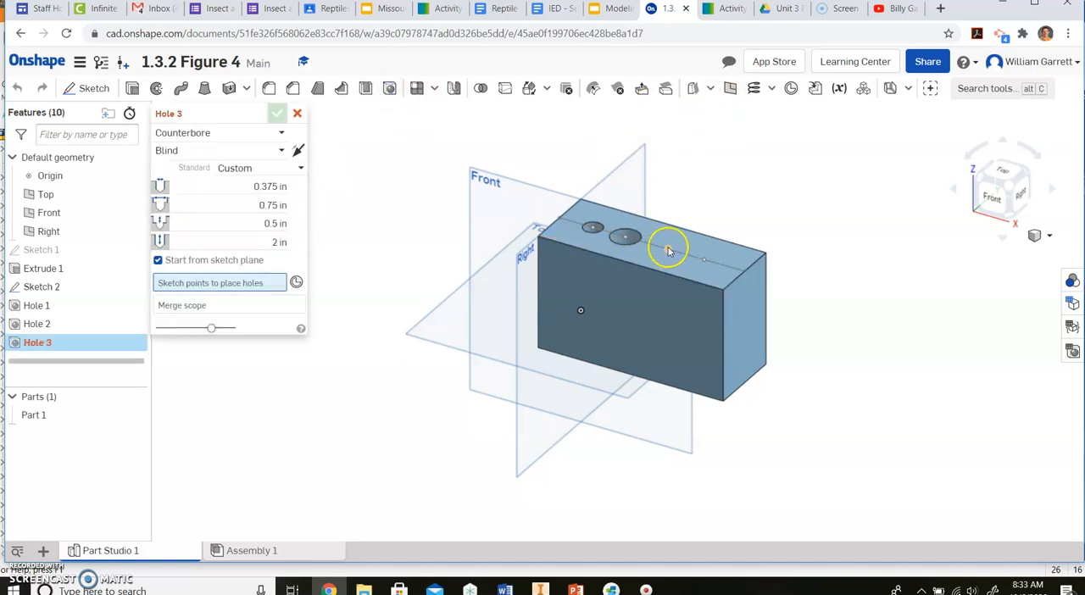
{"action": "left_click", "coordinate": [668, 250]}
{"action": "left_click", "coordinate": [731, 9]}
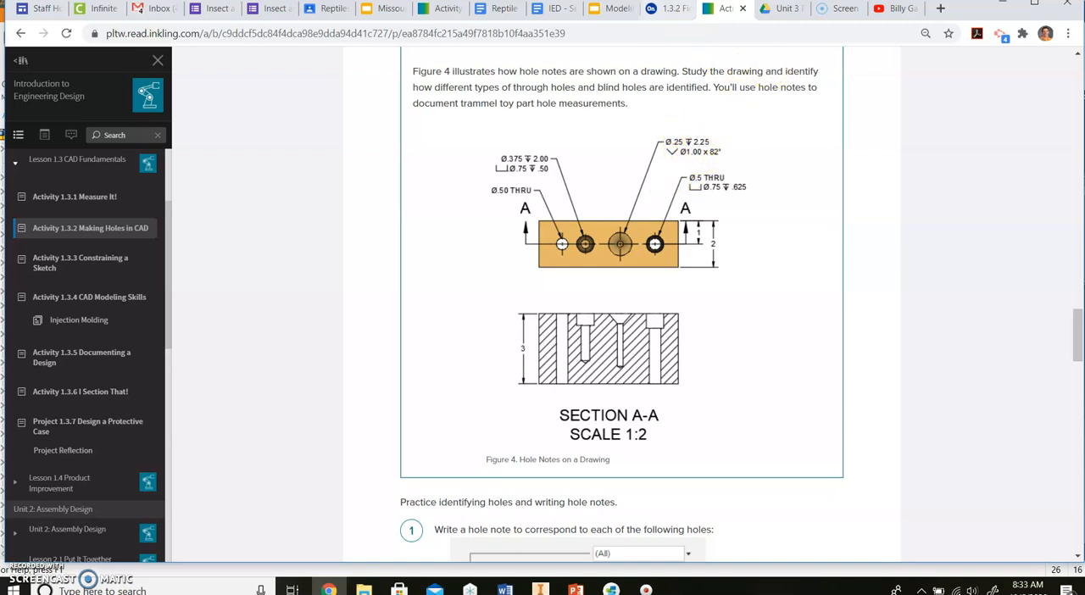
{"action": "left_click", "coordinate": [670, 8]}
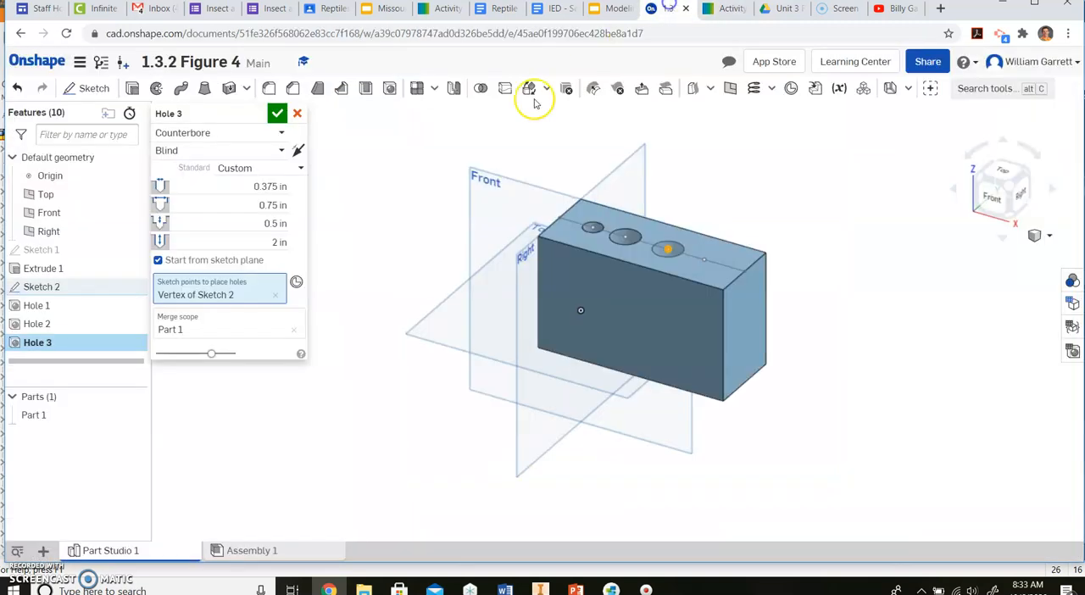
{"action": "left_click", "coordinate": [240, 131]}
{"action": "left_click", "coordinate": [235, 191]}
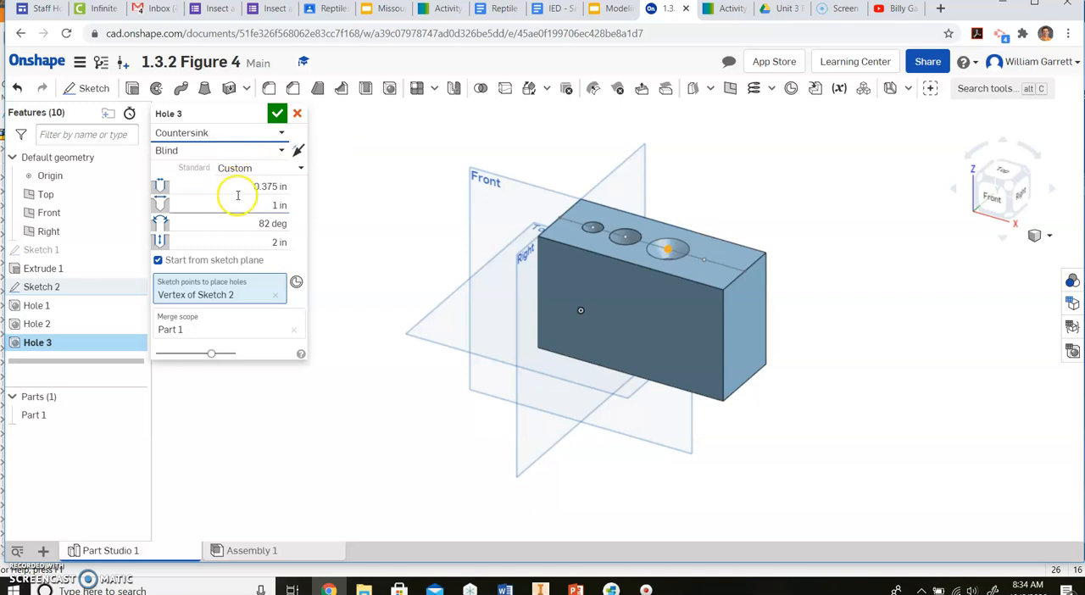
Step: Give the countersink hole a 0.25 in diameter, 1 in countersink diameter, 82 degree angle and 2.25 in depth, then accept it
{"action": "left_click", "coordinate": [246, 188]}
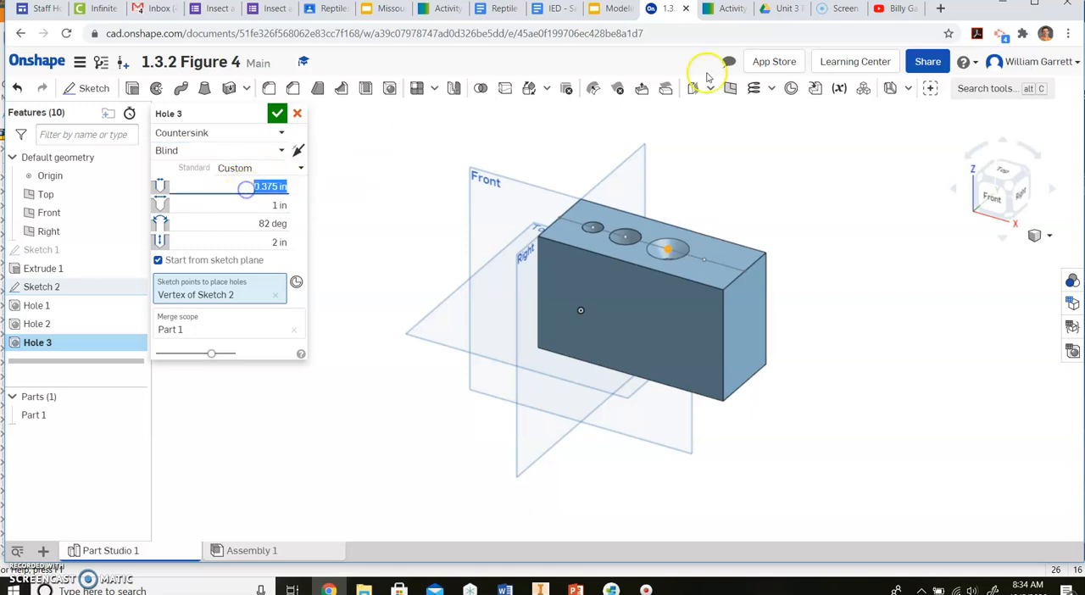
{"action": "left_click", "coordinate": [709, 11]}
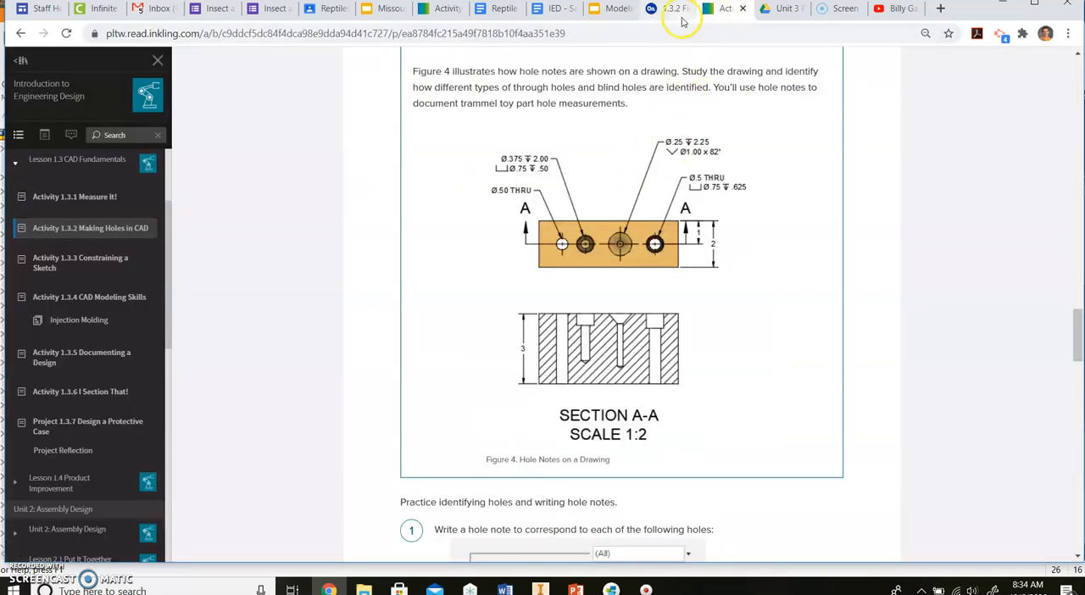
{"action": "left_click", "coordinate": [668, 13]}
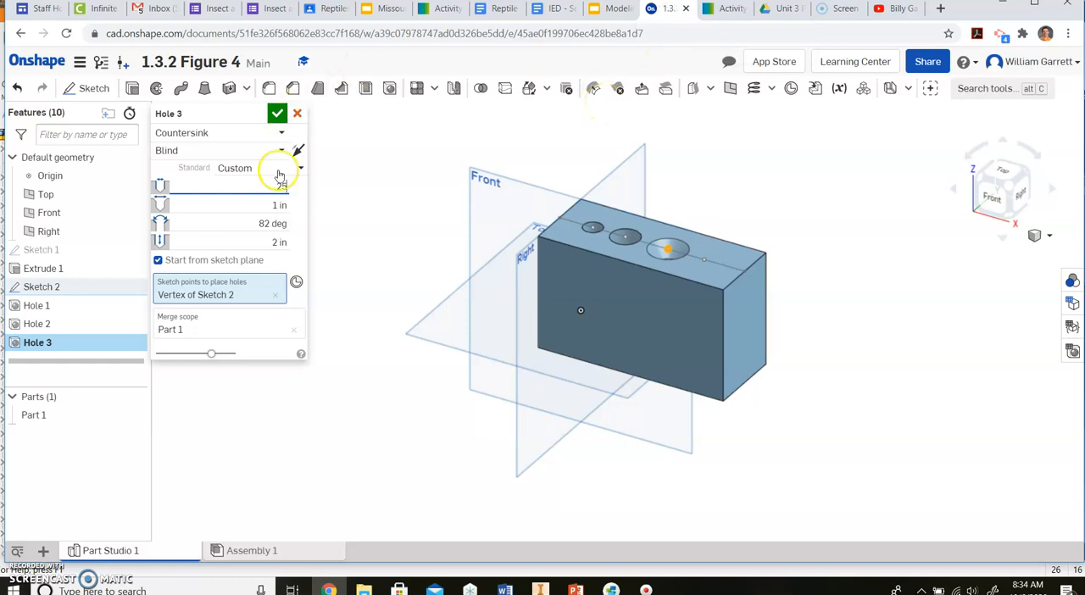
{"action": "left_click", "coordinate": [254, 204]}
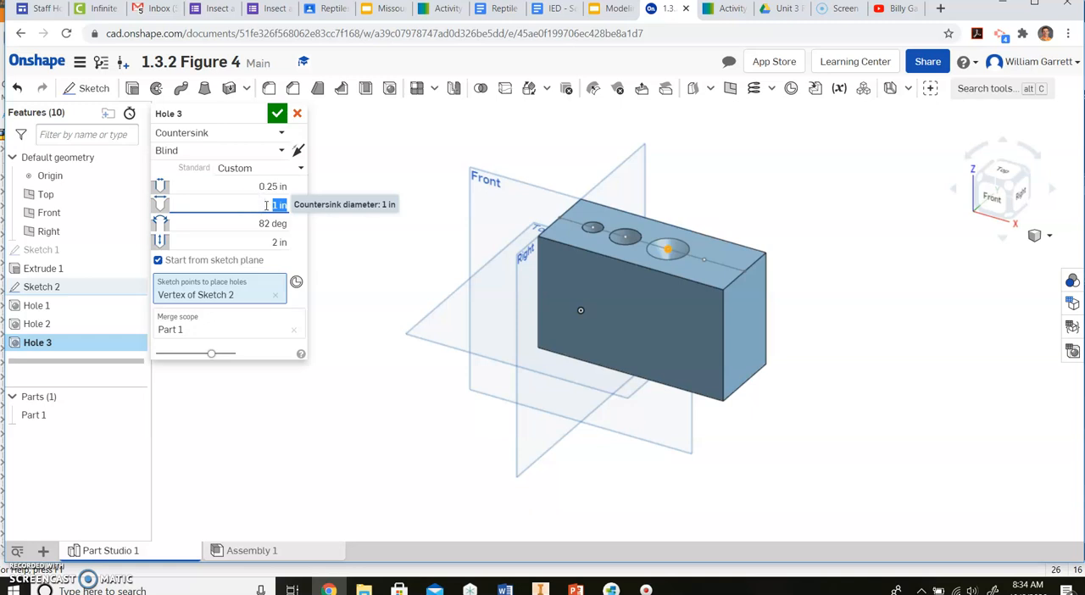
{"action": "left_click", "coordinate": [261, 223]}
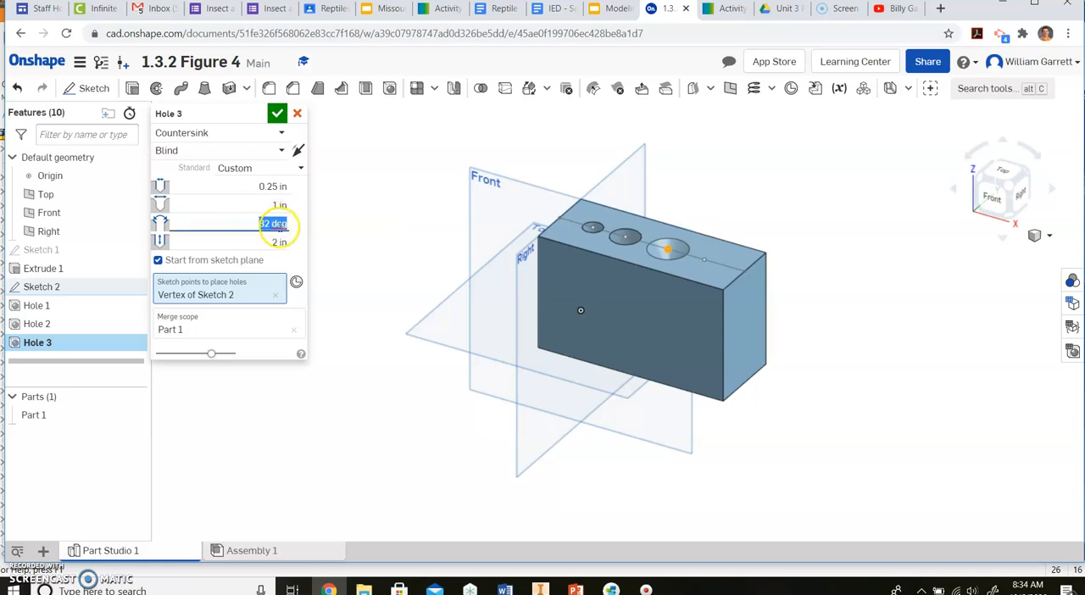
{"action": "left_click", "coordinate": [254, 242]}
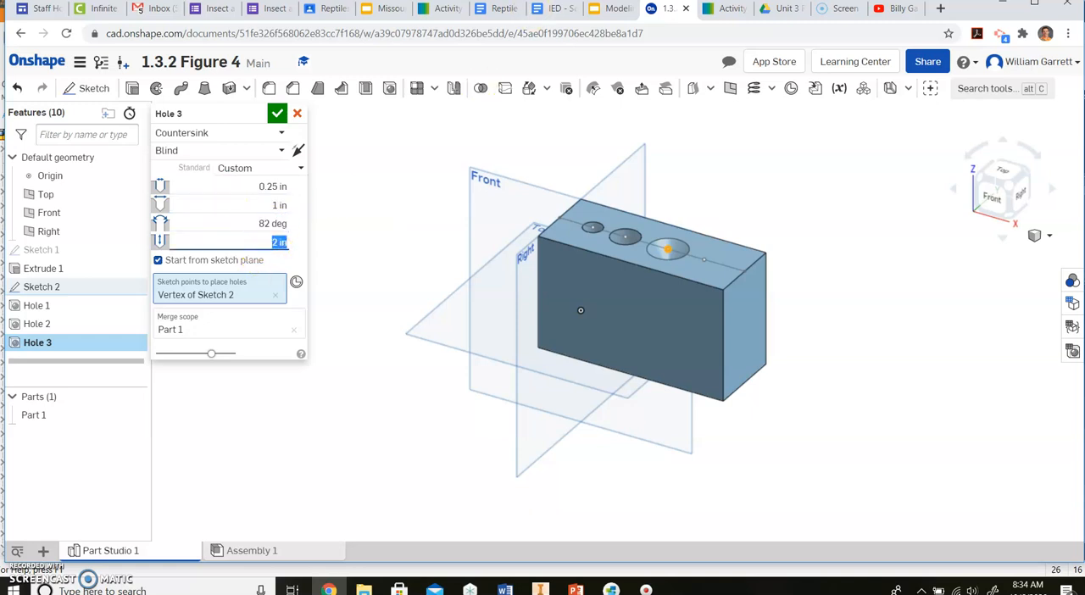
{"action": "left_click", "coordinate": [729, 8]}
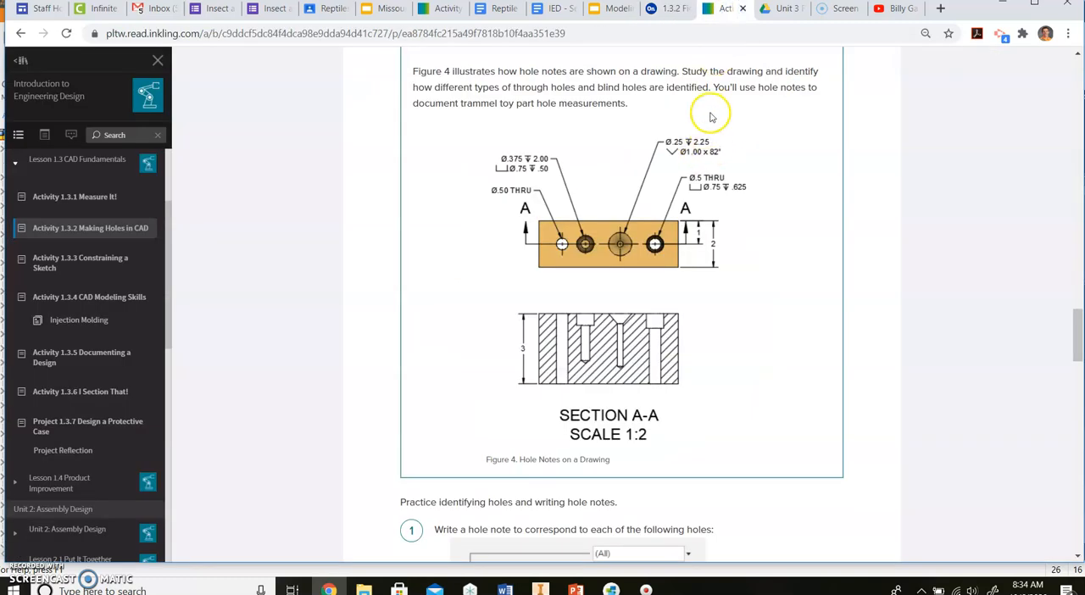
{"action": "left_click", "coordinate": [667, 10]}
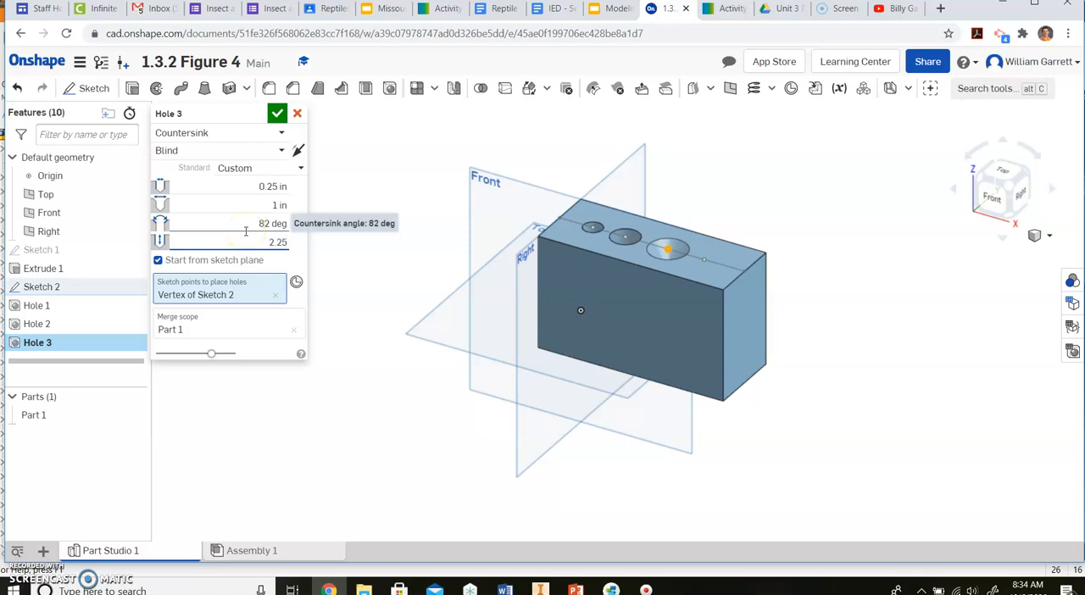
{"action": "left_click", "coordinate": [276, 116]}
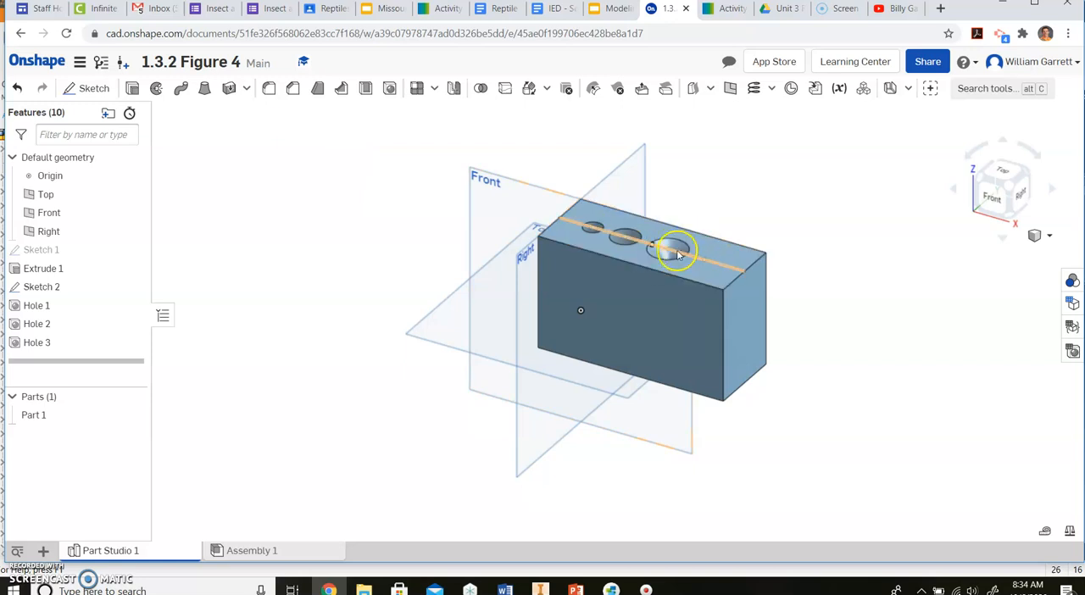
Step: Check the last hole note in Figure 4 and start a through counterbore hole at the fourth sketch point
{"action": "left_click", "coordinate": [729, 10]}
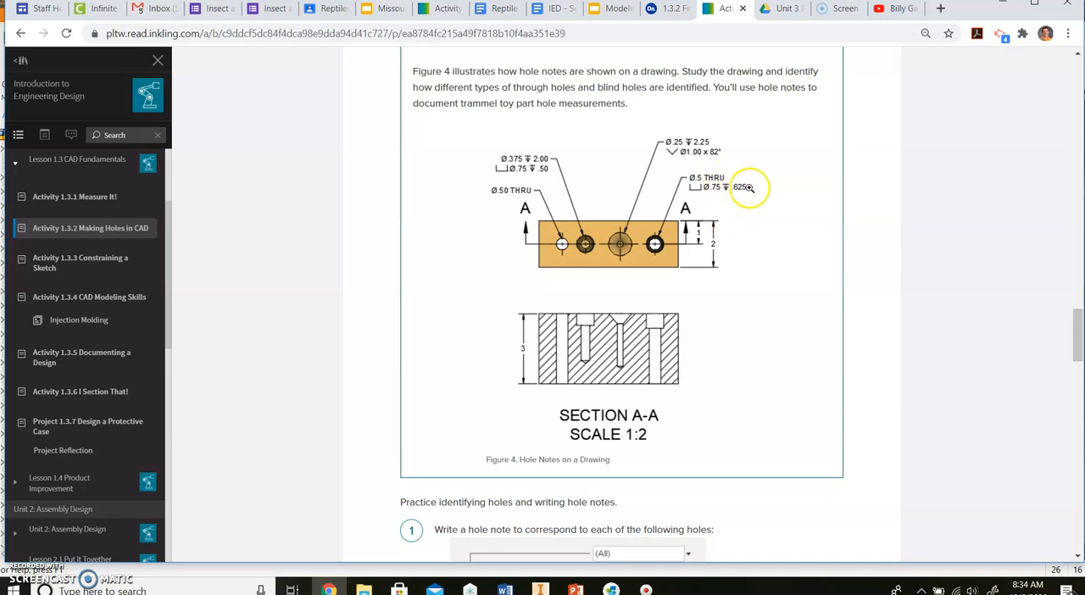
{"action": "left_click", "coordinate": [780, 10]}
{"action": "left_click", "coordinate": [718, 10]}
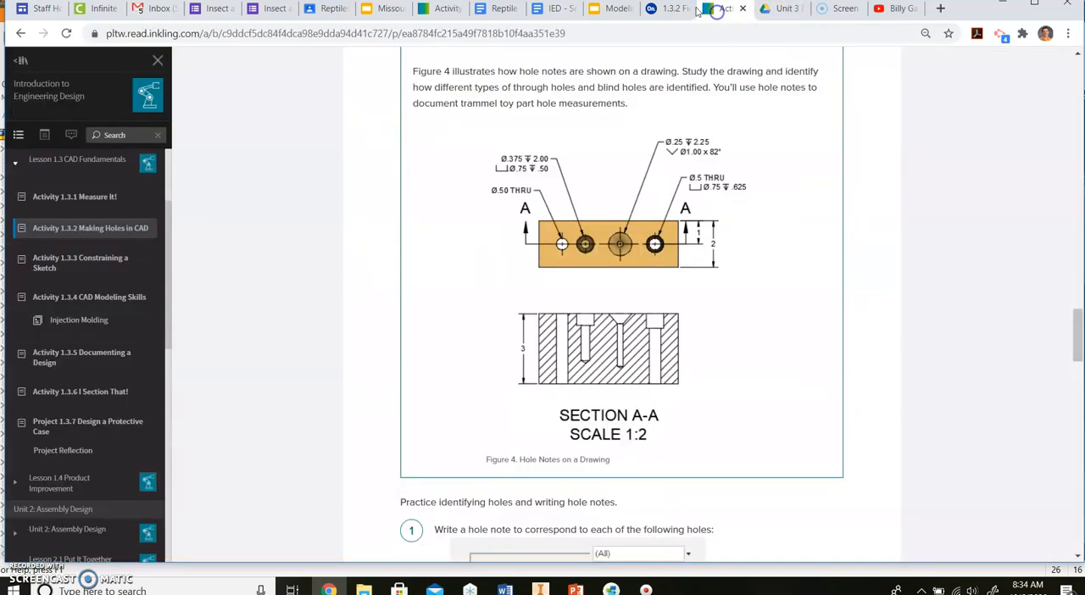
{"action": "left_click", "coordinate": [674, 10]}
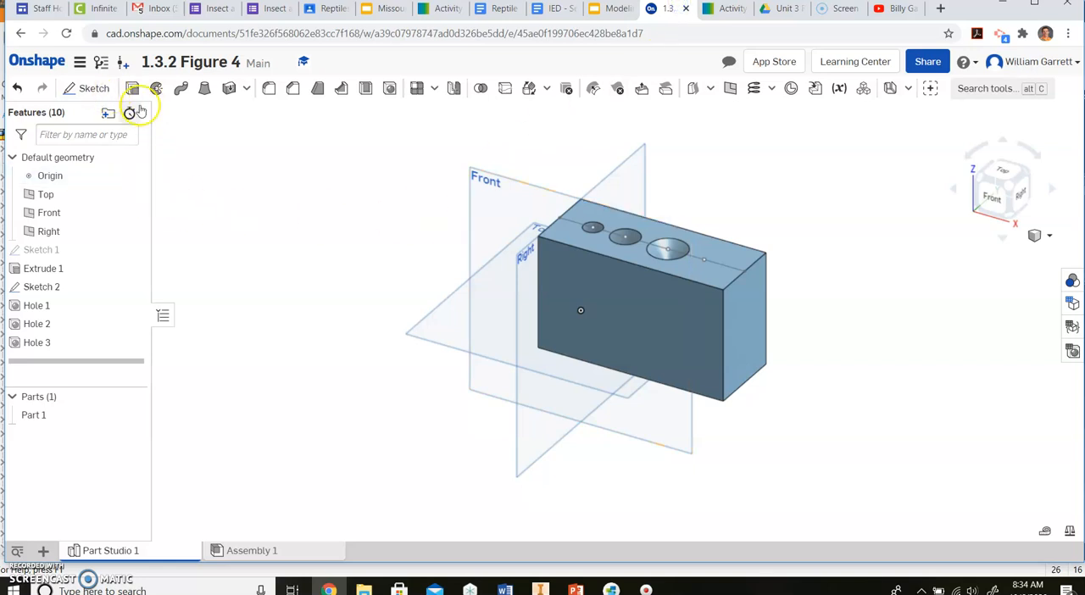
{"action": "left_click", "coordinate": [388, 88]}
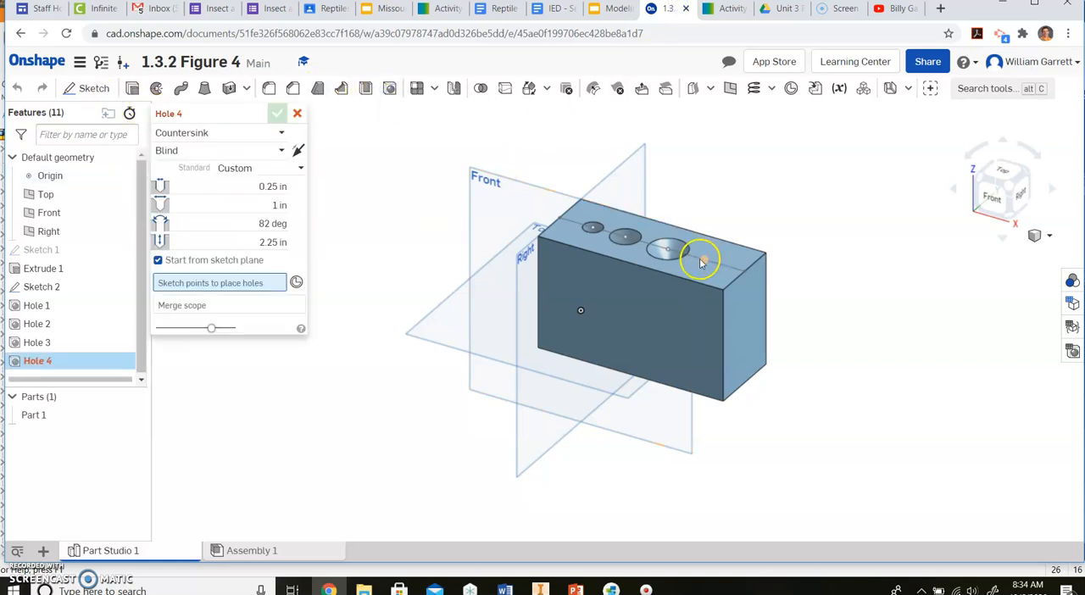
{"action": "left_click", "coordinate": [701, 260]}
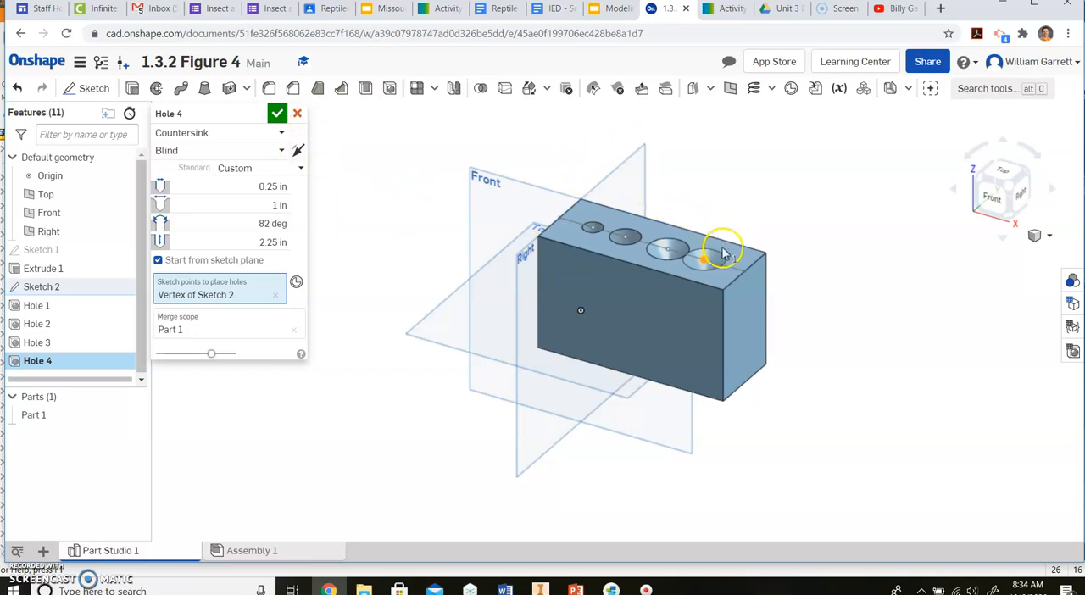
{"action": "left_click", "coordinate": [716, 10]}
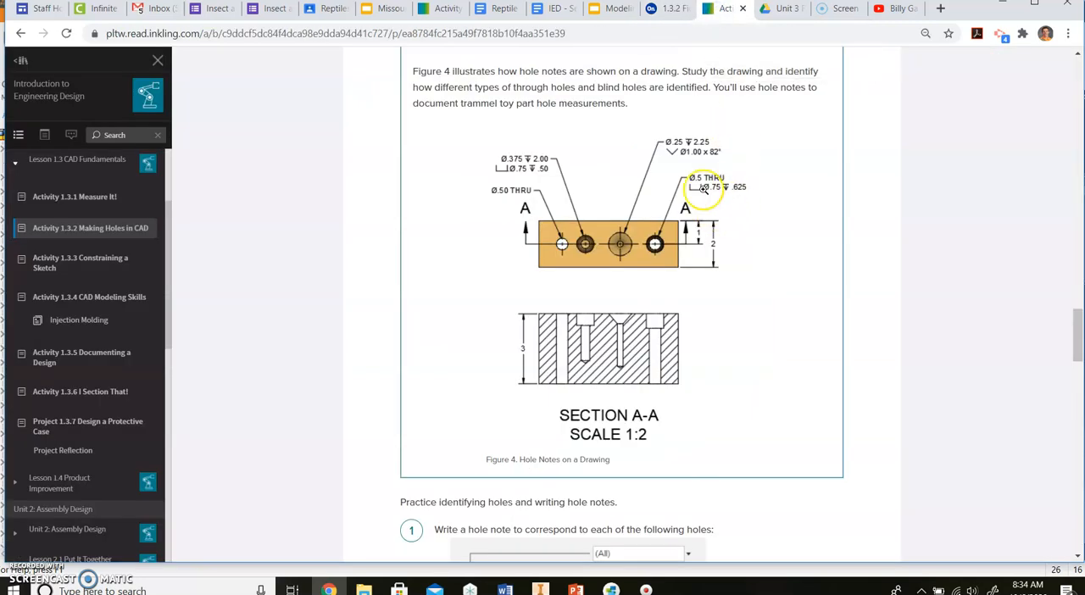
{"action": "left_click", "coordinate": [668, 10]}
{"action": "left_click", "coordinate": [218, 132]}
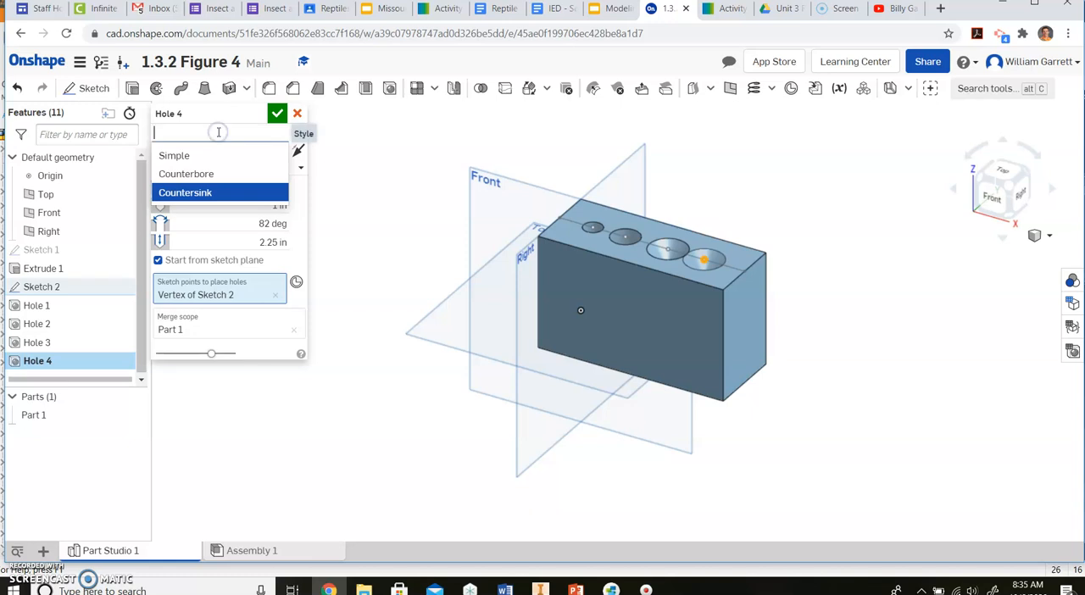
{"action": "left_click", "coordinate": [218, 173]}
{"action": "left_click", "coordinate": [229, 151]}
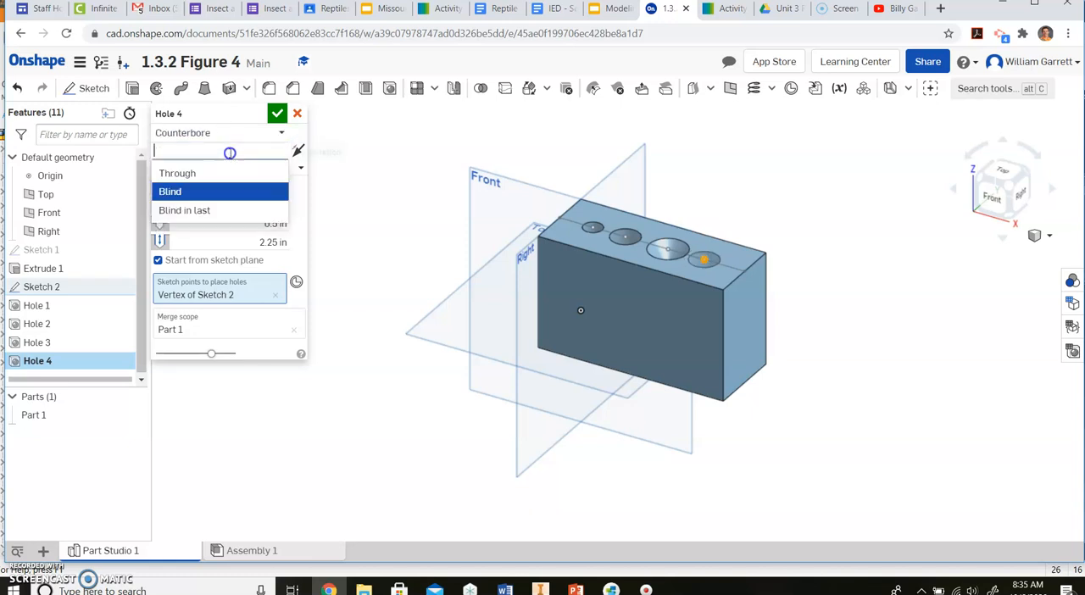
{"action": "left_click", "coordinate": [218, 173]}
Step: Keep the fourth hole's 0.5 in diameter and 0.75 in counterbore diameter, set its counterbore depth to 0.65 in, and accept it
{"action": "left_click", "coordinate": [252, 185]}
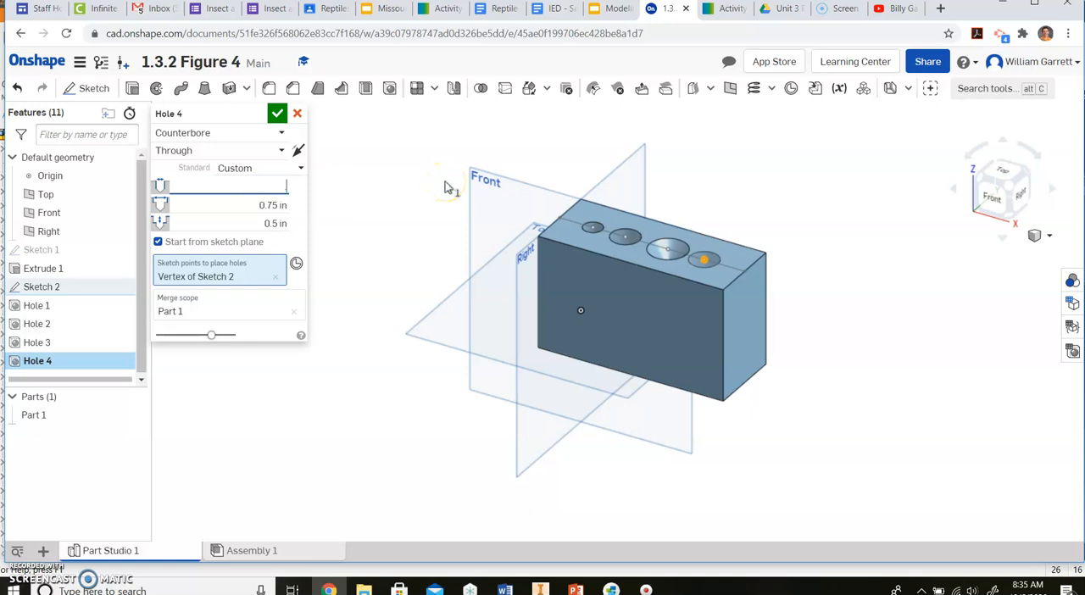
{"action": "left_click", "coordinate": [224, 204]}
{"action": "left_click", "coordinate": [712, 10]}
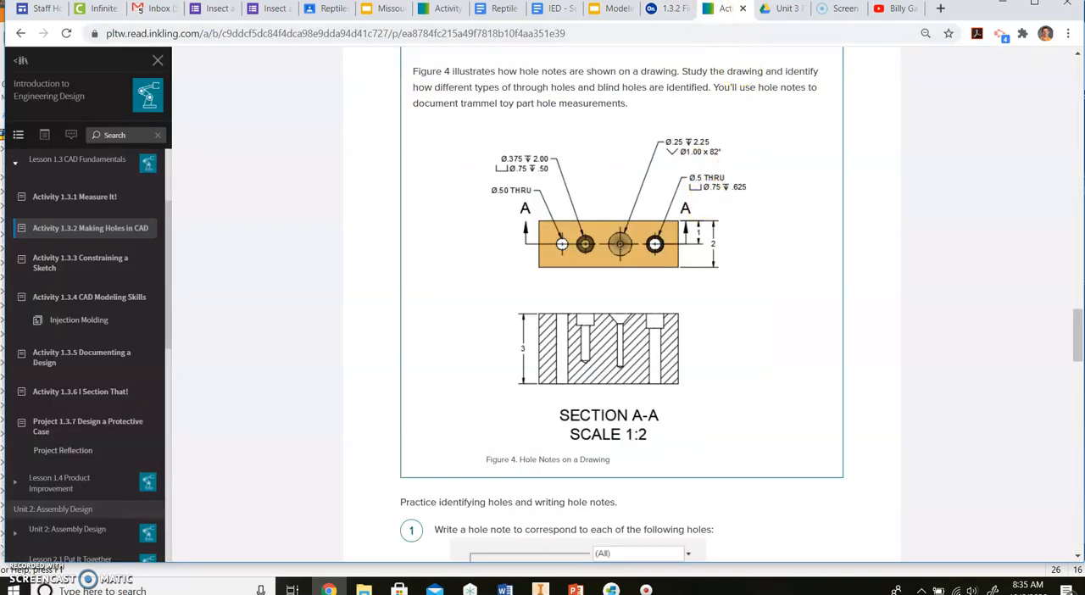
{"action": "left_click", "coordinate": [670, 8]}
{"action": "left_click", "coordinate": [271, 221]}
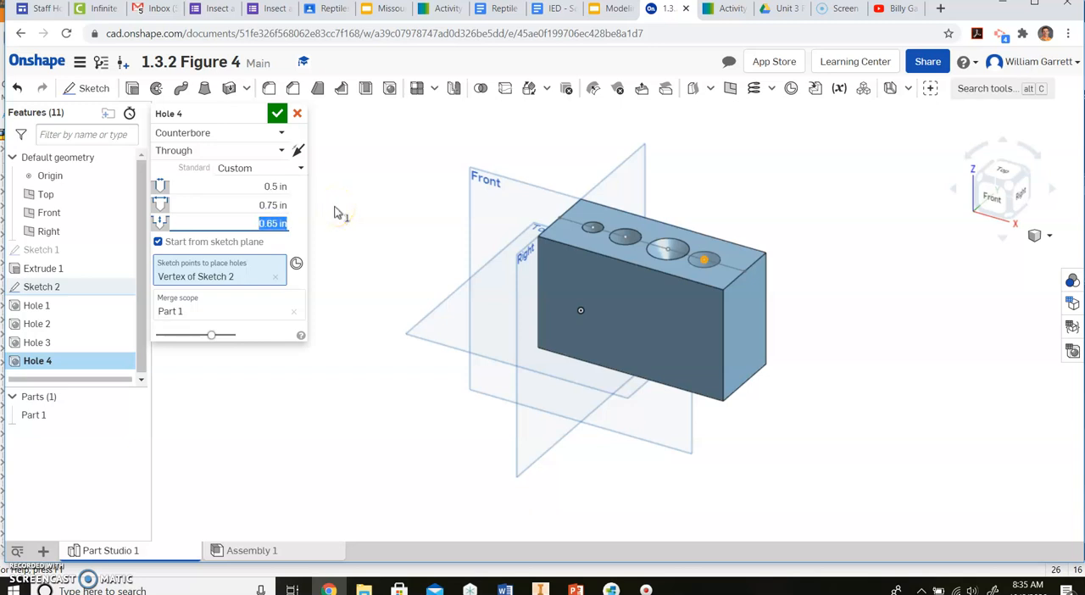
{"action": "left_click", "coordinate": [277, 112]}
Step: Create a new drawing from the Wildcat Template.dwt template with no views
{"action": "left_click", "coordinate": [685, 259]}
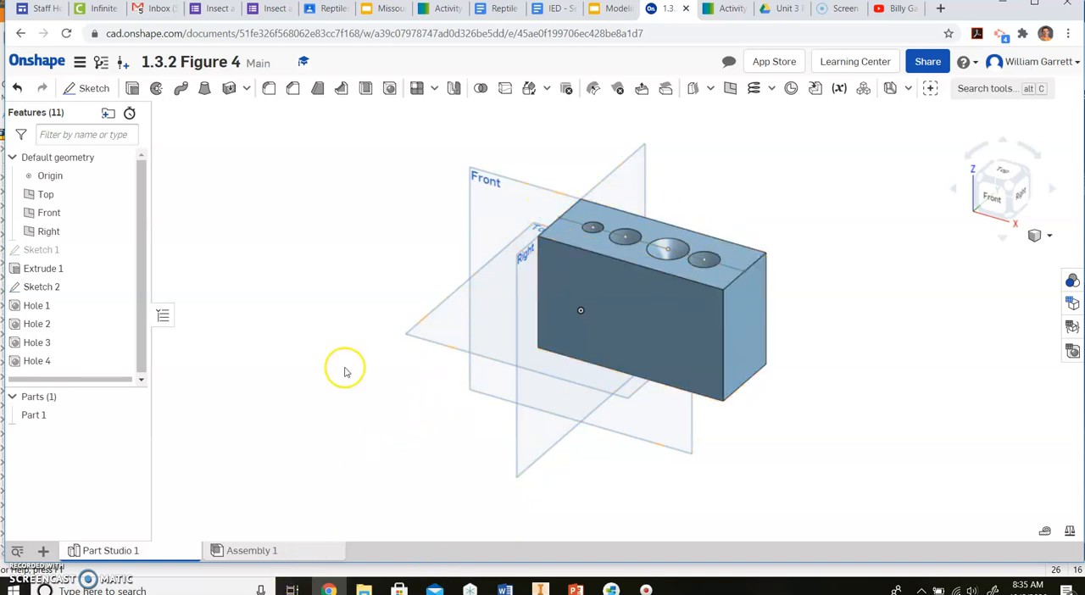
{"action": "left_click", "coordinate": [44, 552]}
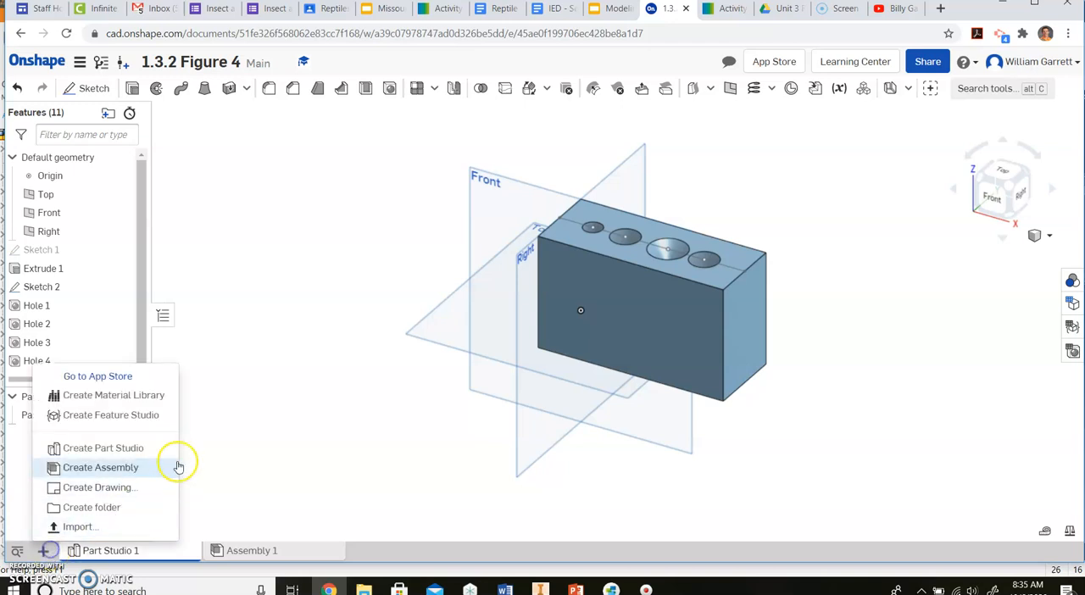
{"action": "left_click", "coordinate": [96, 489]}
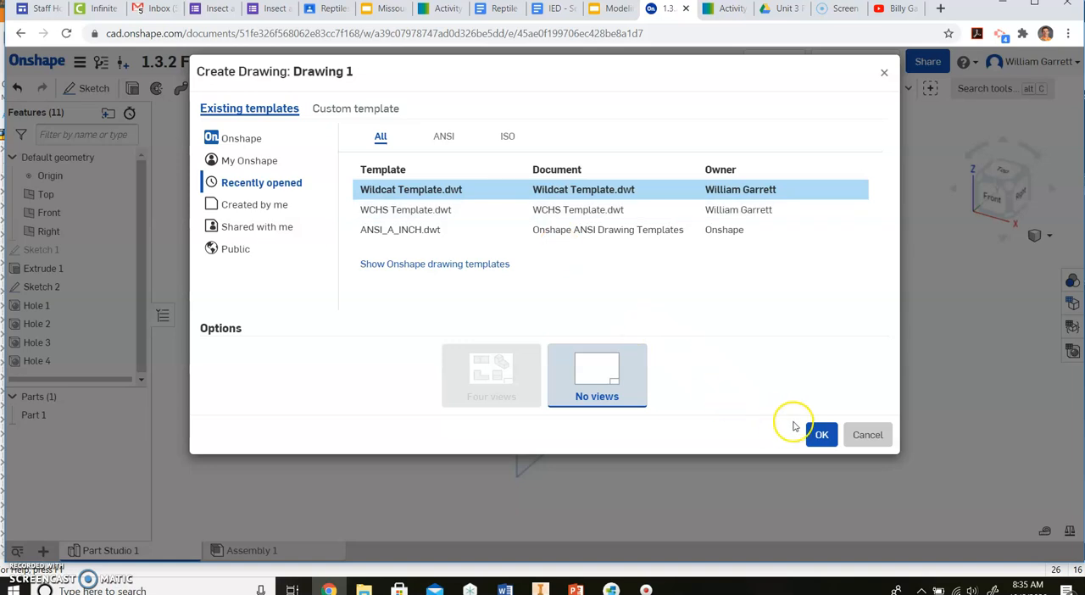
{"action": "left_click", "coordinate": [819, 436]}
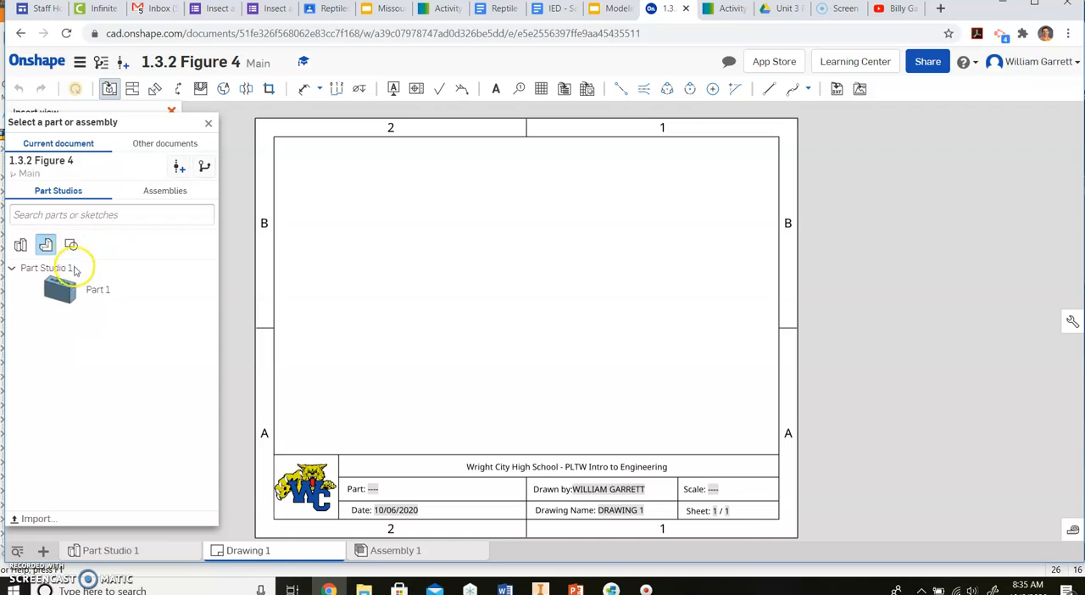
Step: Insert a front view of Part 1 low on the sheet and project its right-side and top views from it
{"action": "left_click", "coordinate": [72, 290]}
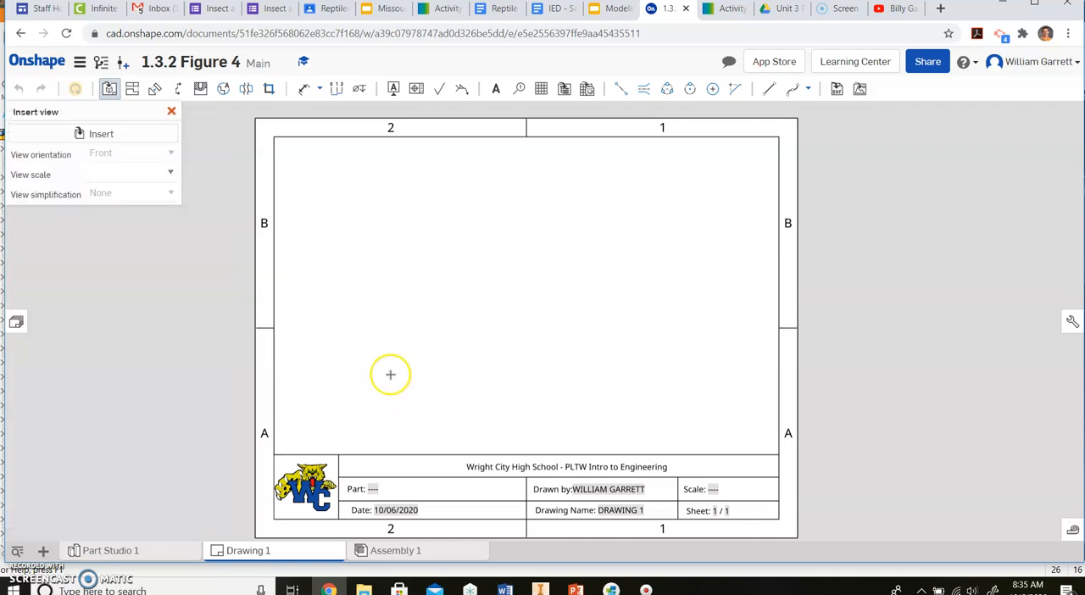
{"action": "left_click", "coordinate": [407, 375]}
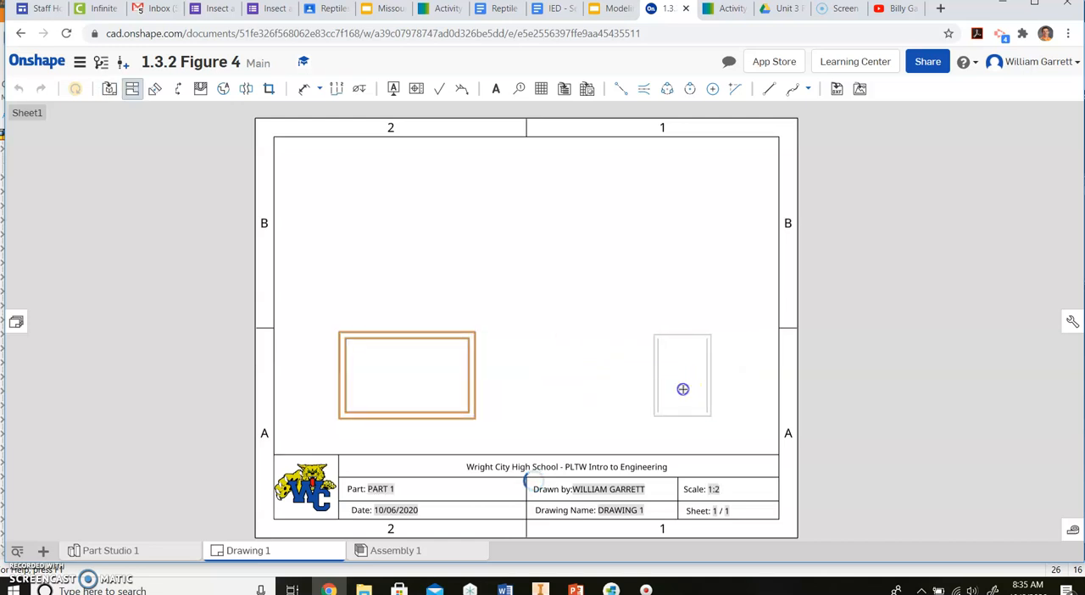
{"action": "left_click", "coordinate": [682, 357]}
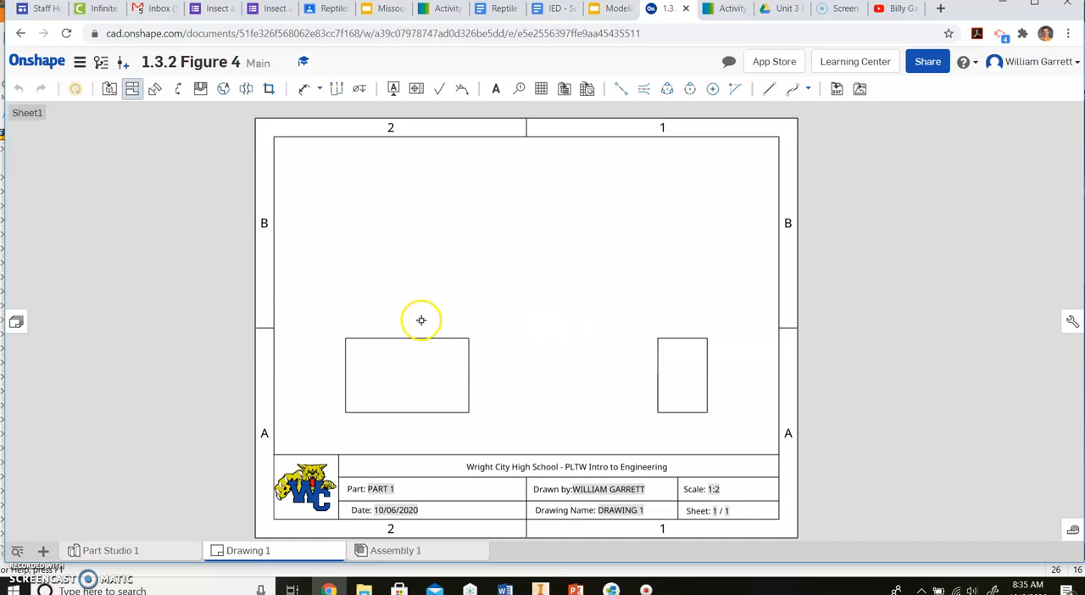
{"action": "left_click", "coordinate": [416, 386]}
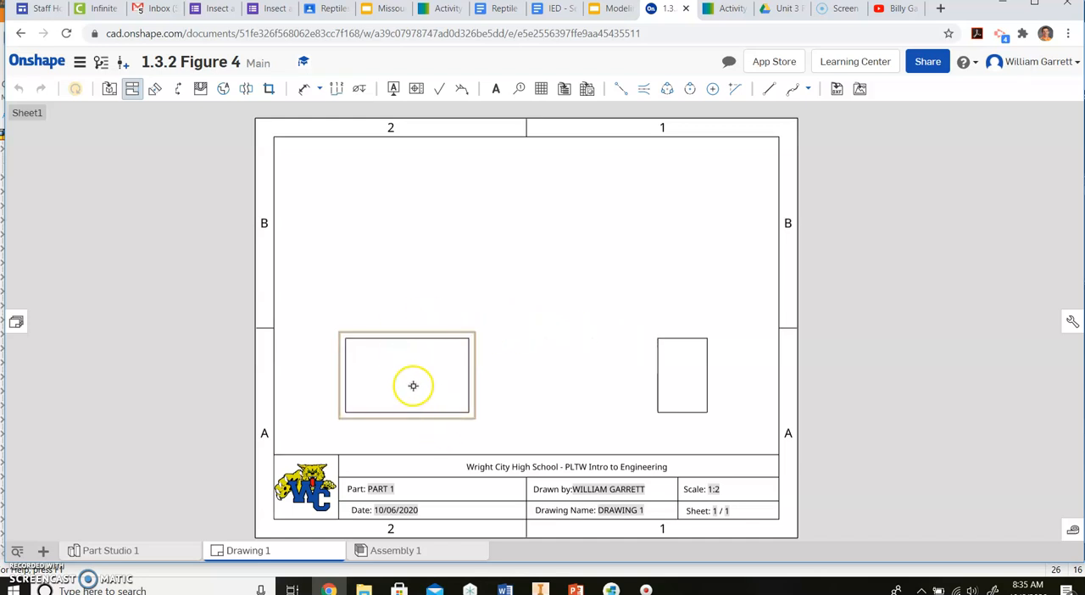
{"action": "left_click", "coordinate": [425, 207]}
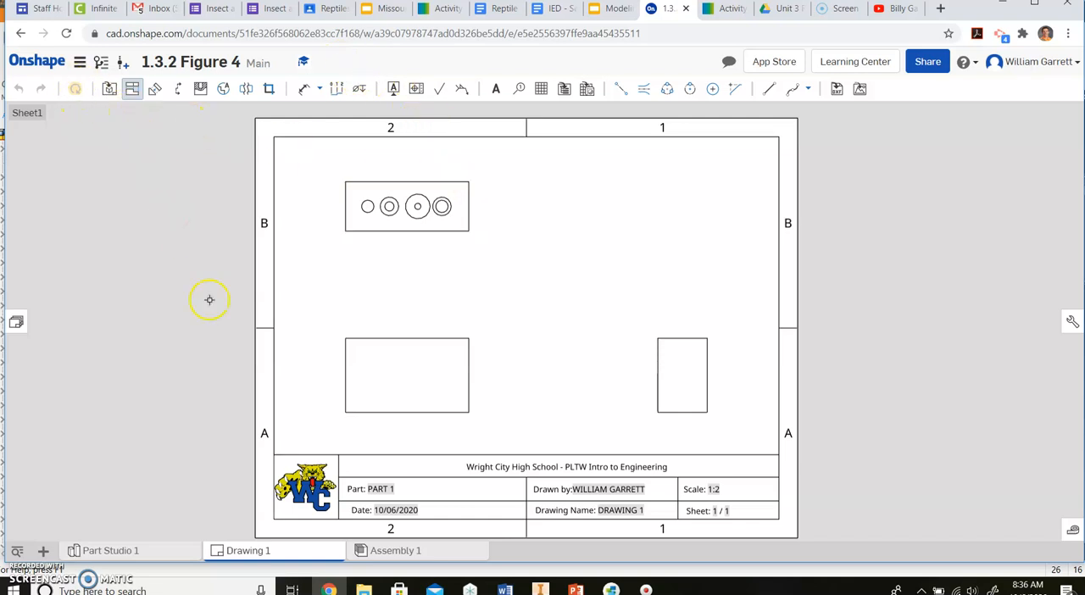
{"action": "key", "text": "Escape"}
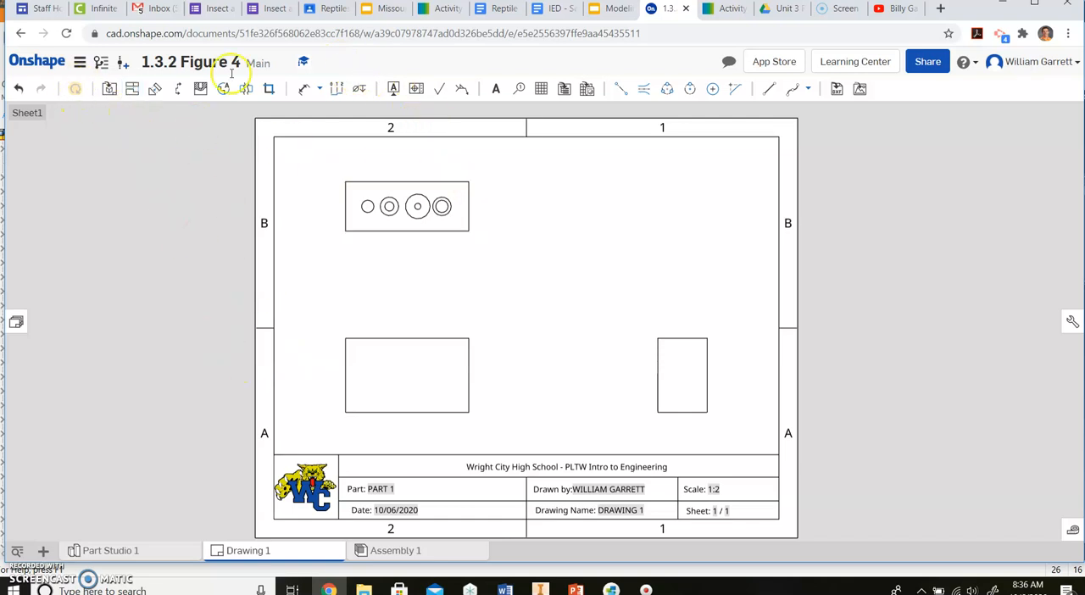
Step: Create vertical section view A through the middle of the right-side view and place it between the front and right-side views
{"action": "left_click", "coordinate": [177, 91]}
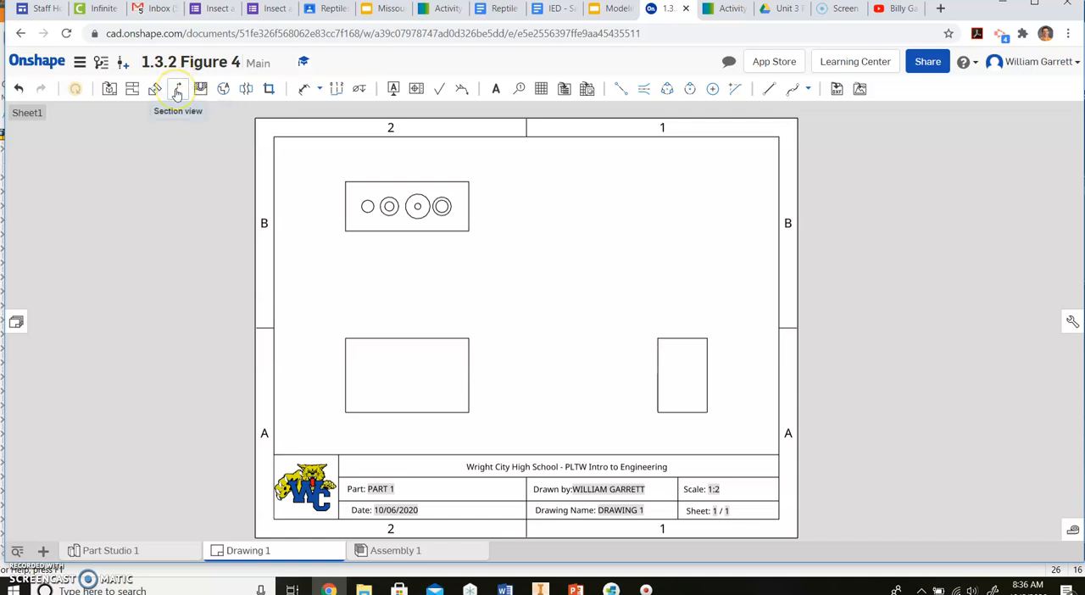
{"action": "left_click", "coordinate": [177, 93]}
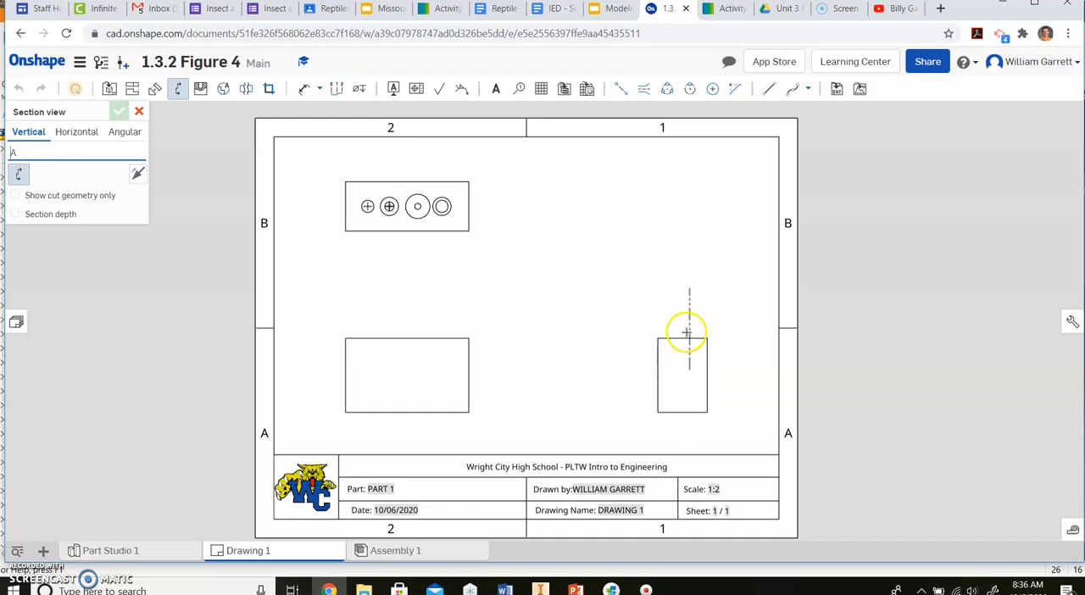
{"action": "left_click", "coordinate": [682, 337]}
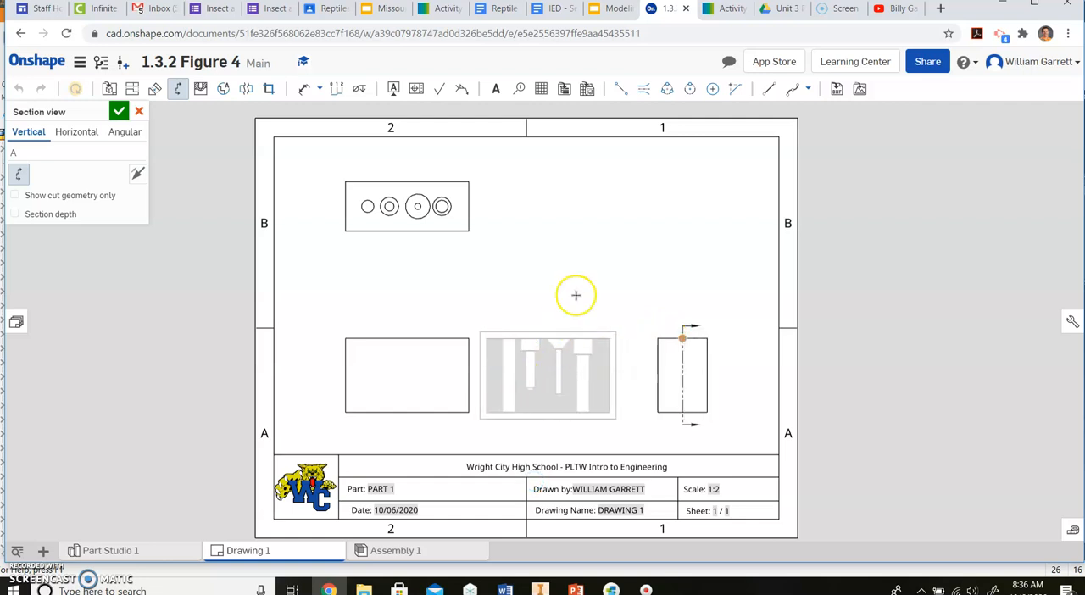
{"action": "left_click", "coordinate": [562, 374]}
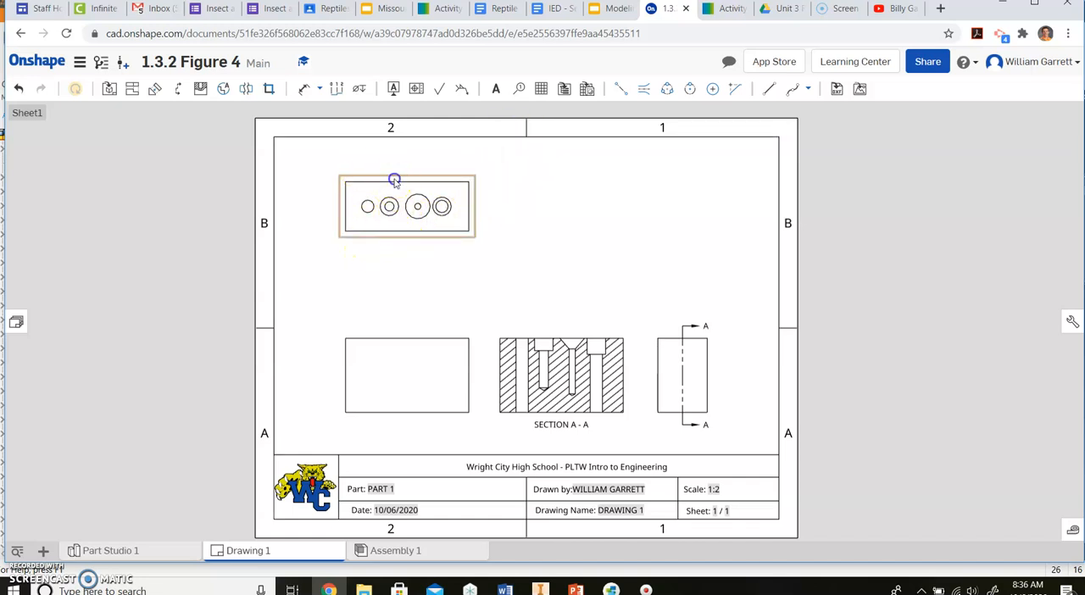
Step: Move the top view slightly closer to the front view and add a hole callout above it for the leftmost through hole
{"action": "left_click_drag", "start_coordinate": [394, 181], "coordinate": [395, 205]}
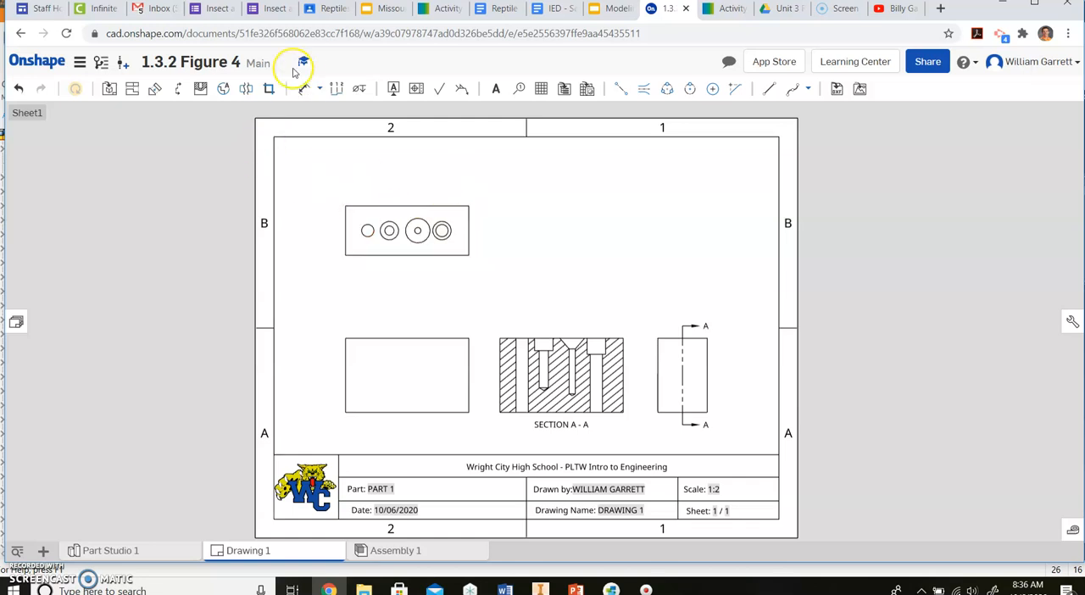
{"action": "left_click", "coordinate": [358, 91]}
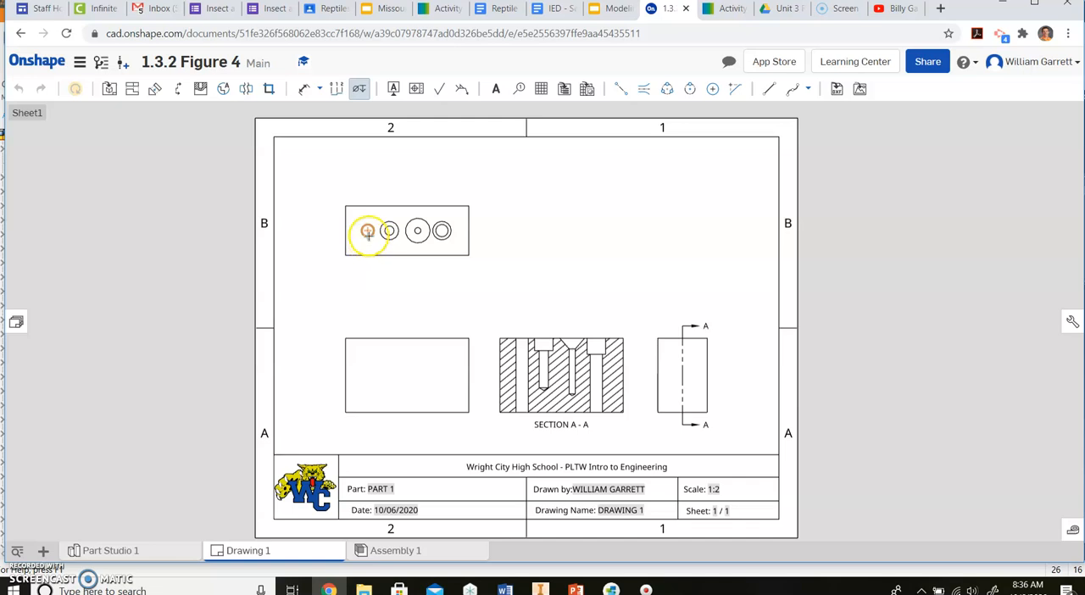
{"action": "left_click", "coordinate": [368, 235]}
{"action": "left_click", "coordinate": [375, 277]}
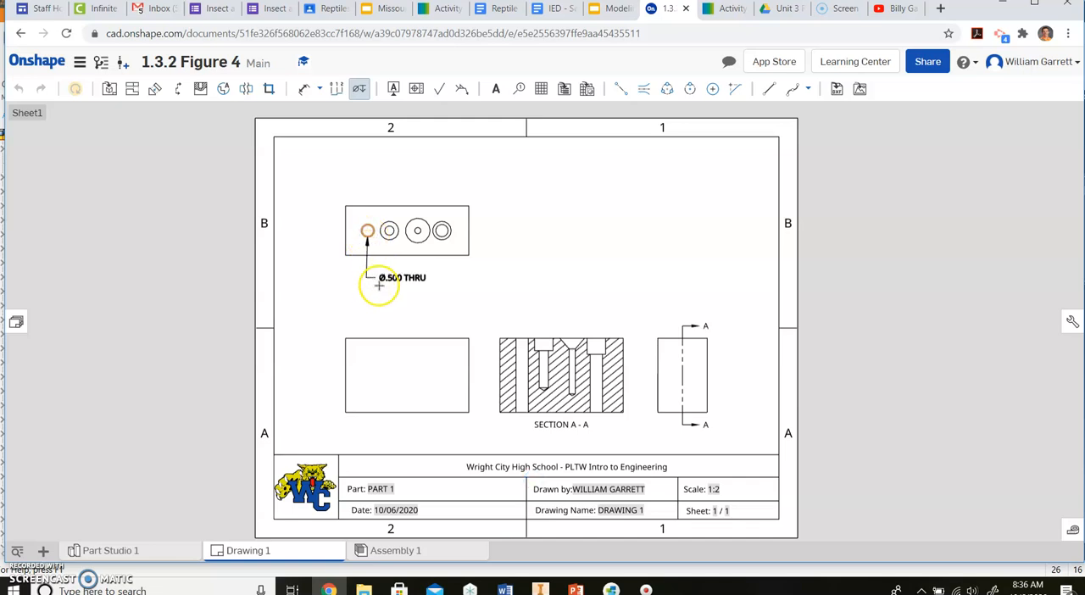
{"action": "left_click", "coordinate": [345, 289]}
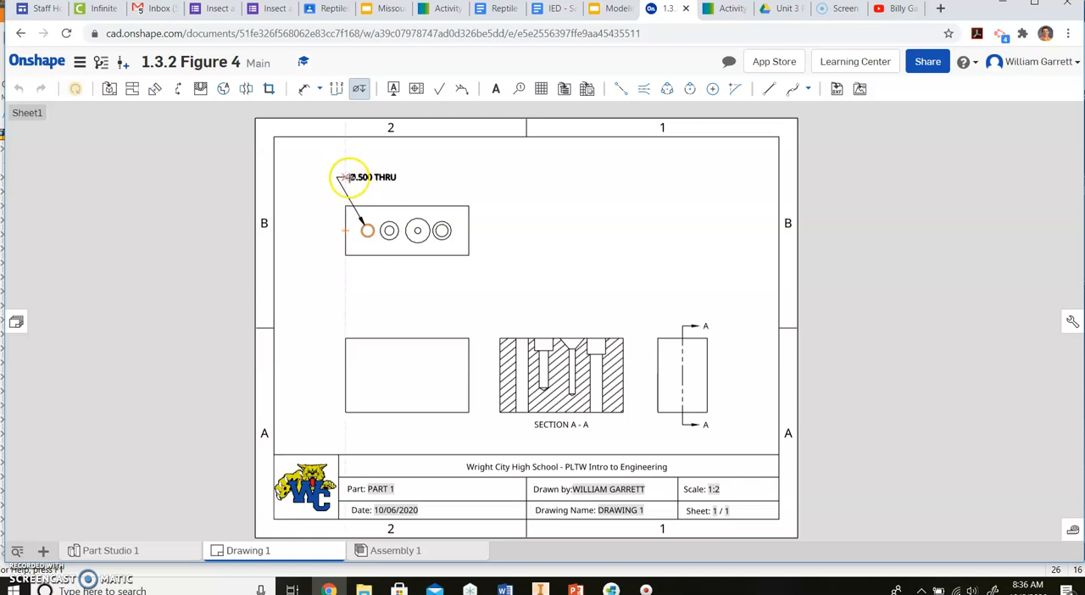
{"action": "left_click", "coordinate": [356, 176]}
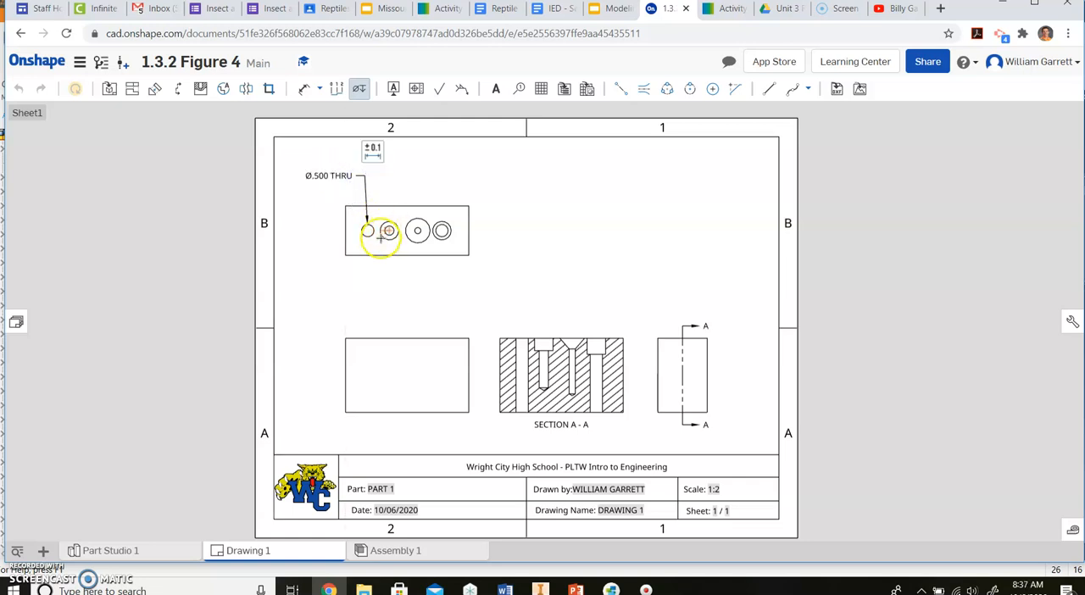
Step: Add hole callouts for the second and third holes below the top view and for the fourth hole to its right
{"action": "left_click", "coordinate": [391, 237]}
{"action": "left_click", "coordinate": [375, 288]}
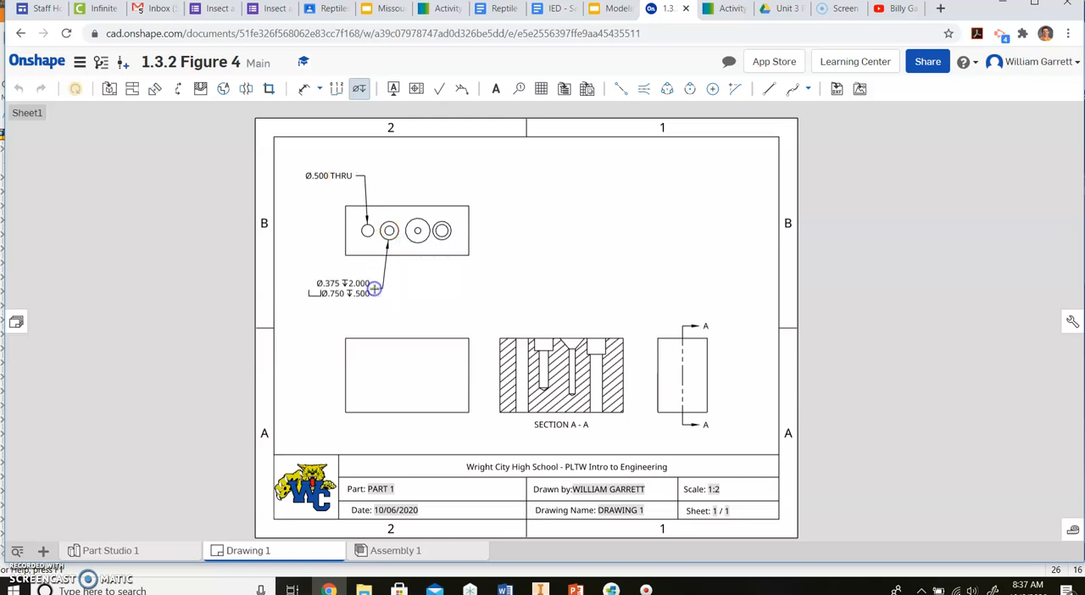
{"action": "left_click", "coordinate": [417, 230]}
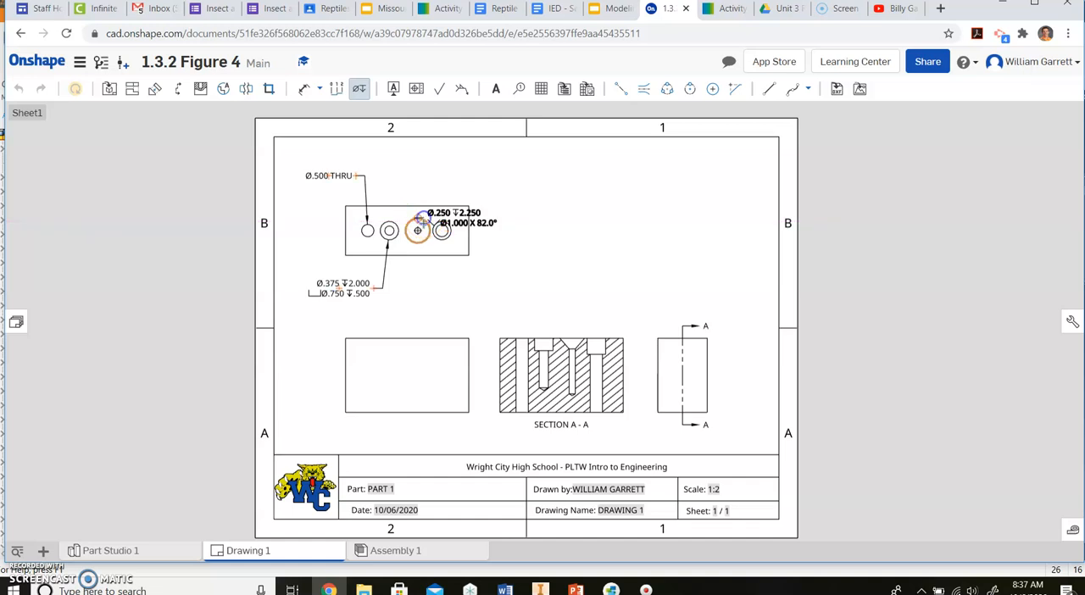
{"action": "left_click", "coordinate": [431, 293]}
{"action": "left_click", "coordinate": [442, 230]}
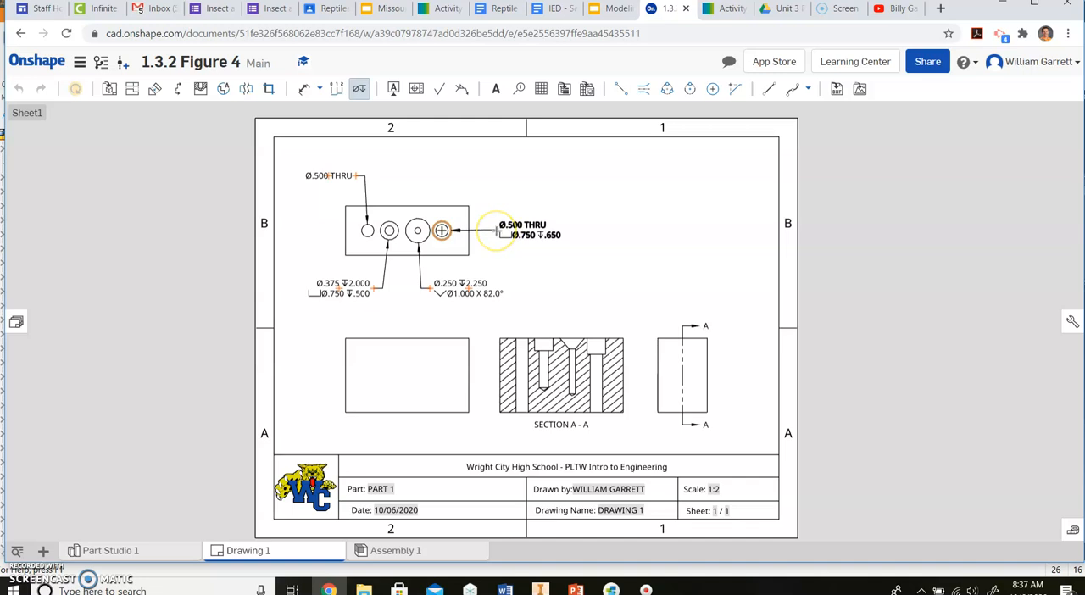
{"action": "left_click", "coordinate": [495, 225]}
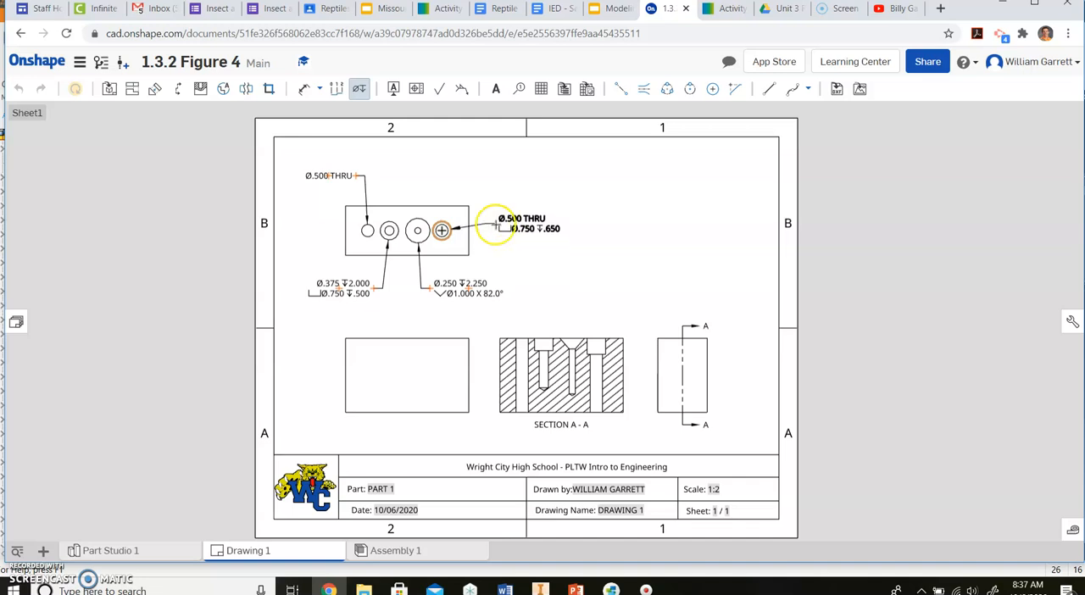
{"action": "left_click", "coordinate": [492, 252]}
{"action": "left_click", "coordinate": [405, 182]}
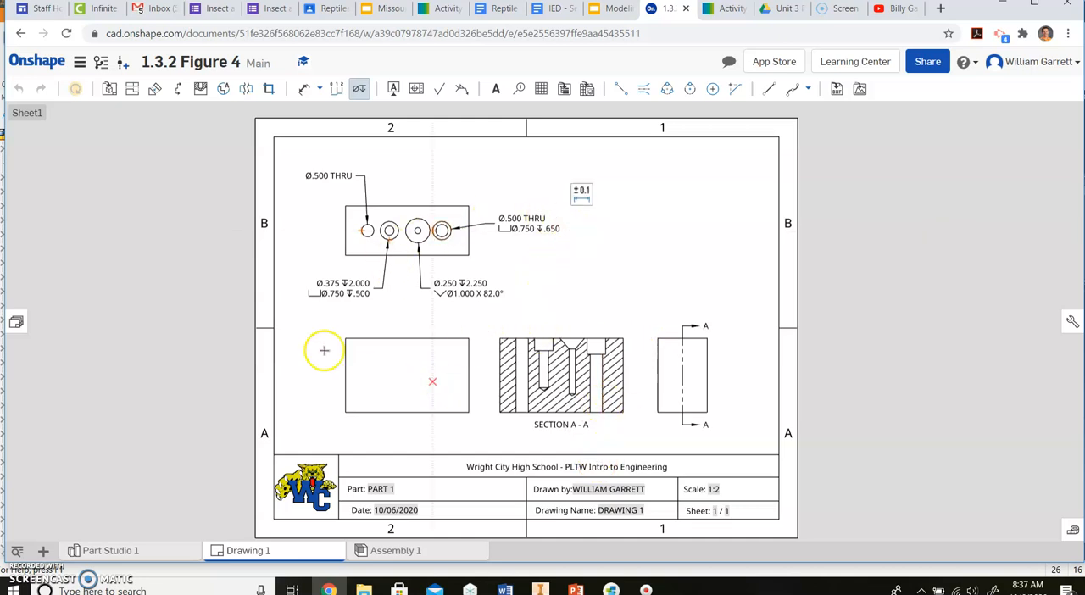
Step: Project an isometric view from the front view into the sheet's upper-right area and show it shaded
{"action": "left_click", "coordinate": [132, 88]}
{"action": "left_click", "coordinate": [447, 369]}
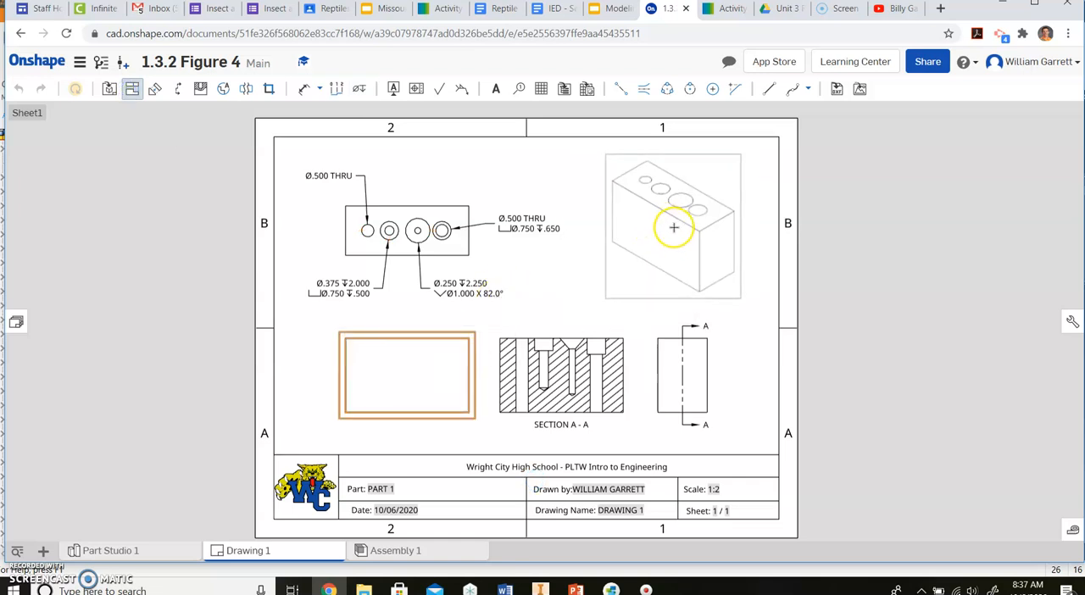
{"action": "left_click", "coordinate": [673, 228]}
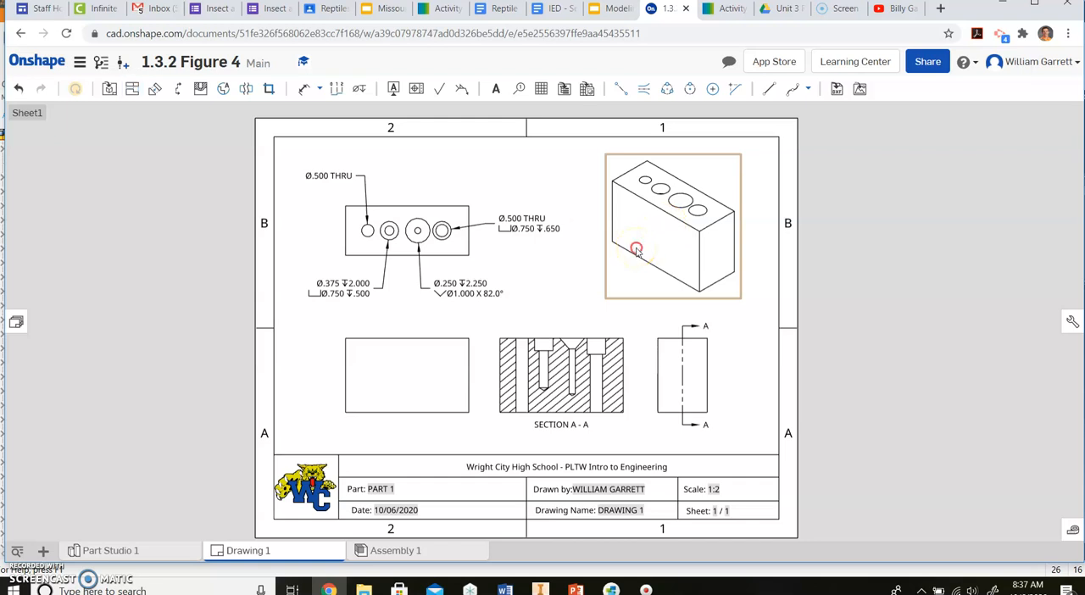
{"action": "right_click", "coordinate": [636, 250]}
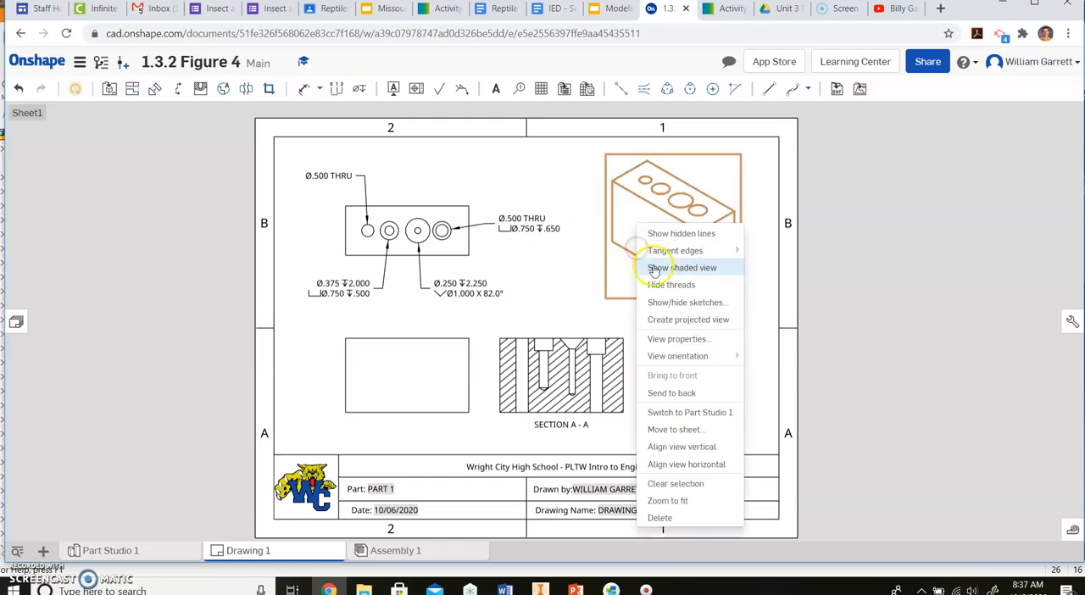
{"action": "left_click", "coordinate": [725, 275]}
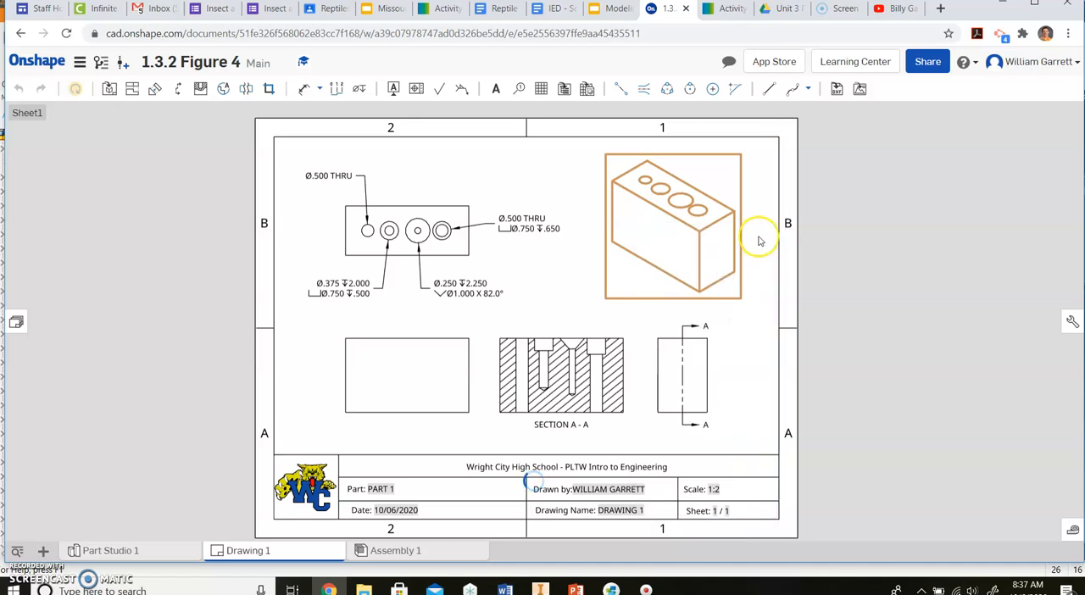